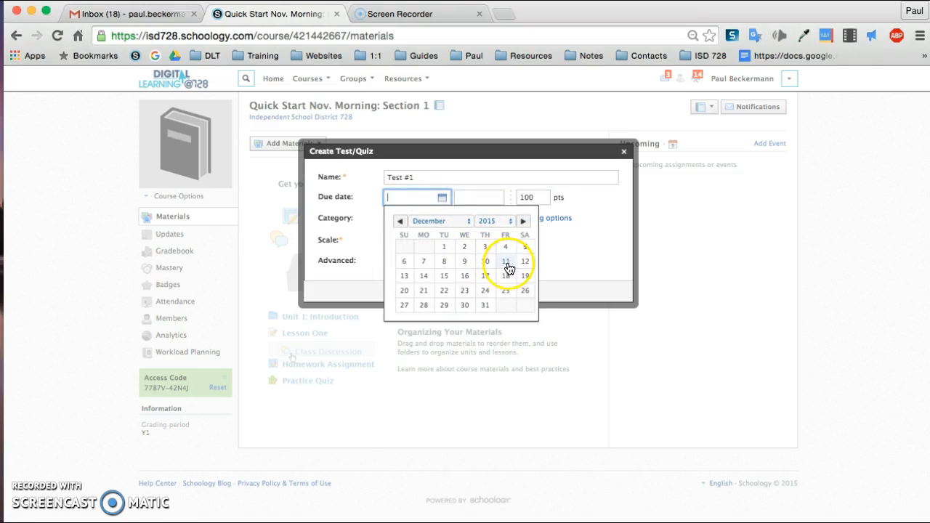
Set the due date to 12/11/15 at 01:59PM and the test's total to 30 points
{"action": "left_click", "coordinate": [506, 262]}
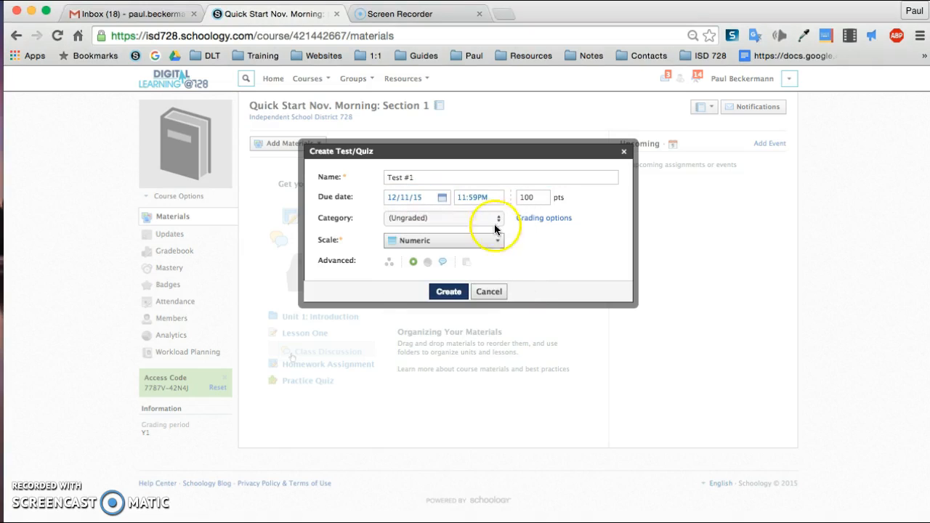
{"action": "left_click", "coordinate": [484, 198]}
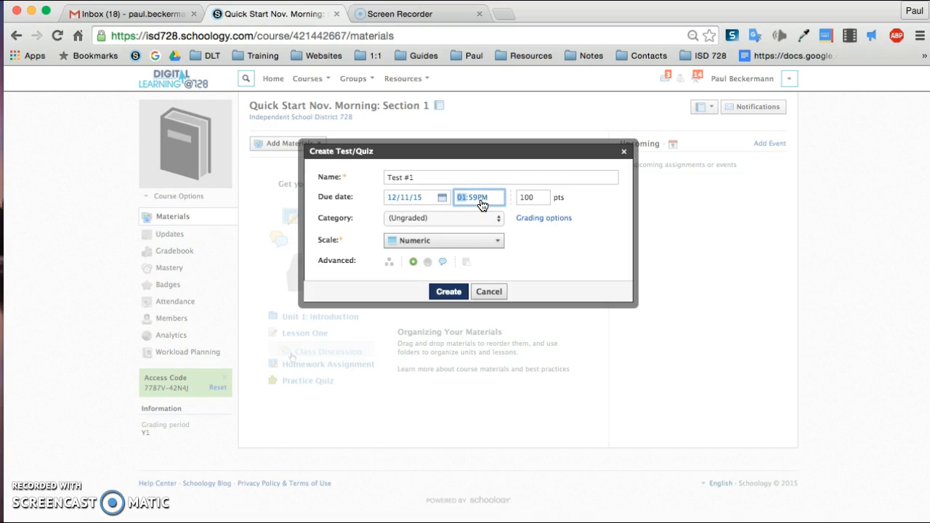
{"action": "left_click", "coordinate": [519, 197]}
Set the test's grading category to Tests
{"action": "left_click", "coordinate": [498, 218]}
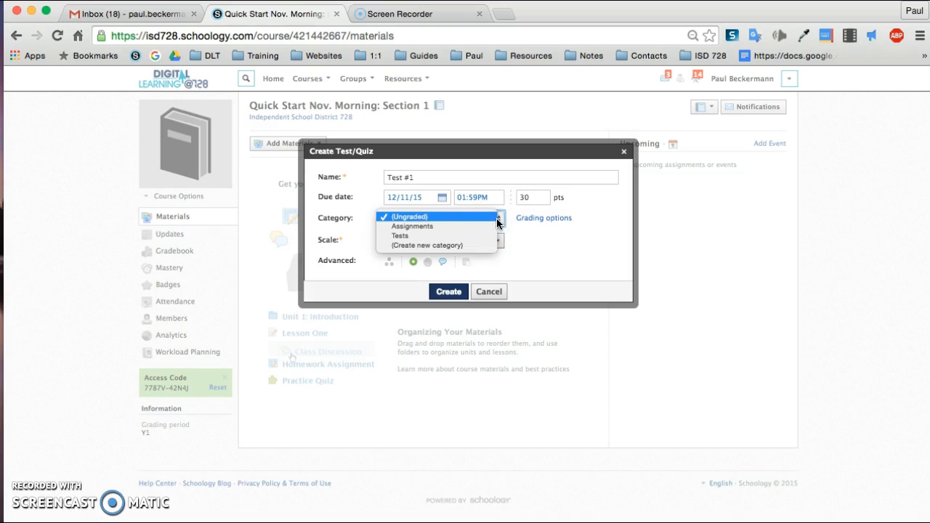
{"action": "left_click", "coordinate": [460, 236]}
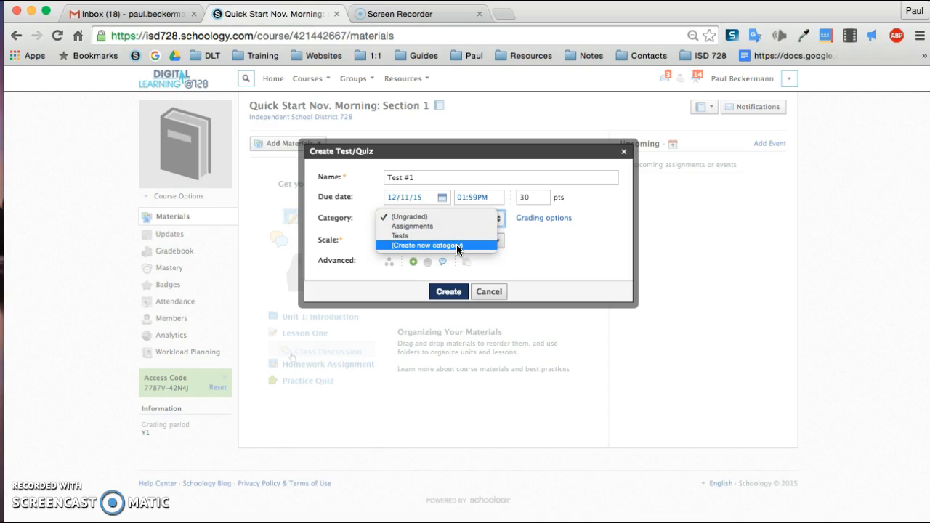
{"action": "left_click", "coordinate": [455, 237]}
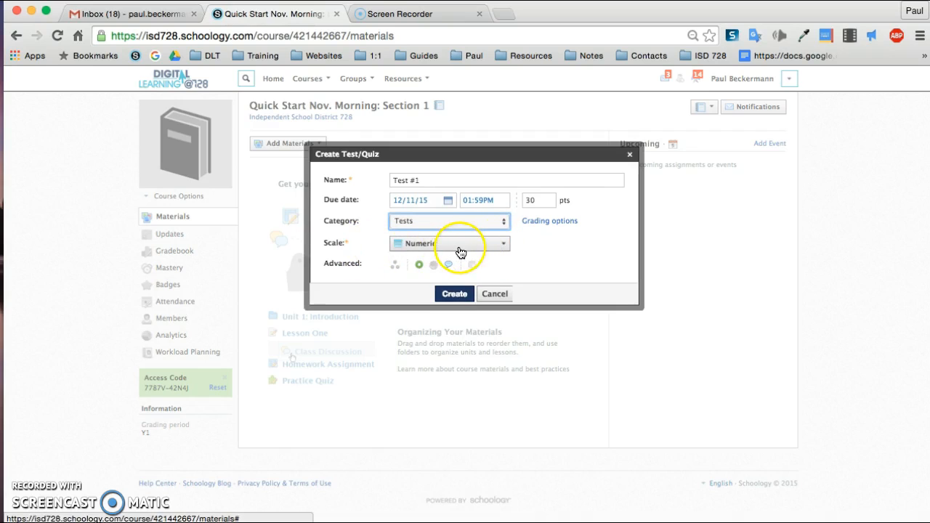
Check the advanced options, keeping comments enabled, and create the test/quiz
{"action": "left_click", "coordinate": [418, 265]}
{"action": "left_click", "coordinate": [419, 265]}
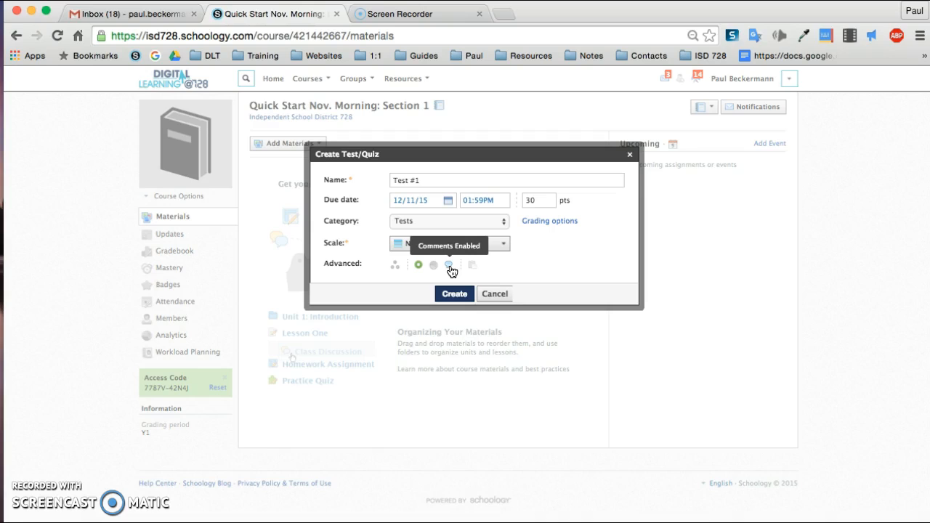
{"action": "left_click", "coordinate": [449, 266]}
{"action": "left_click", "coordinate": [451, 269]}
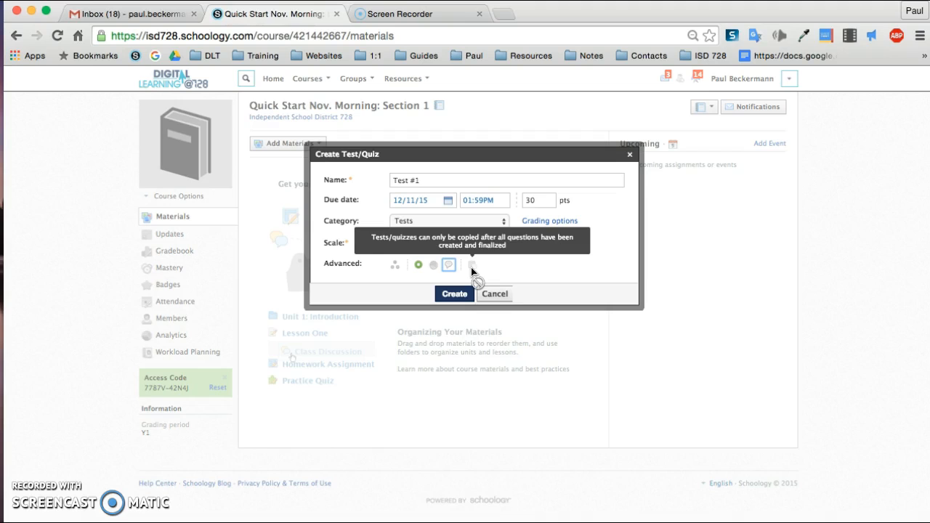
{"action": "left_click", "coordinate": [455, 293]}
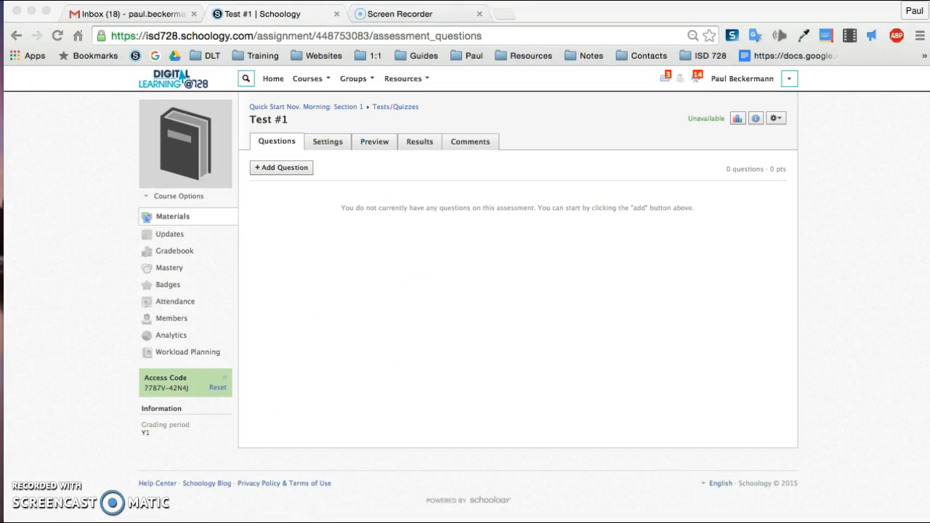
Add a new Multiple Choice question to Test #1
{"action": "left_click", "coordinate": [271, 169]}
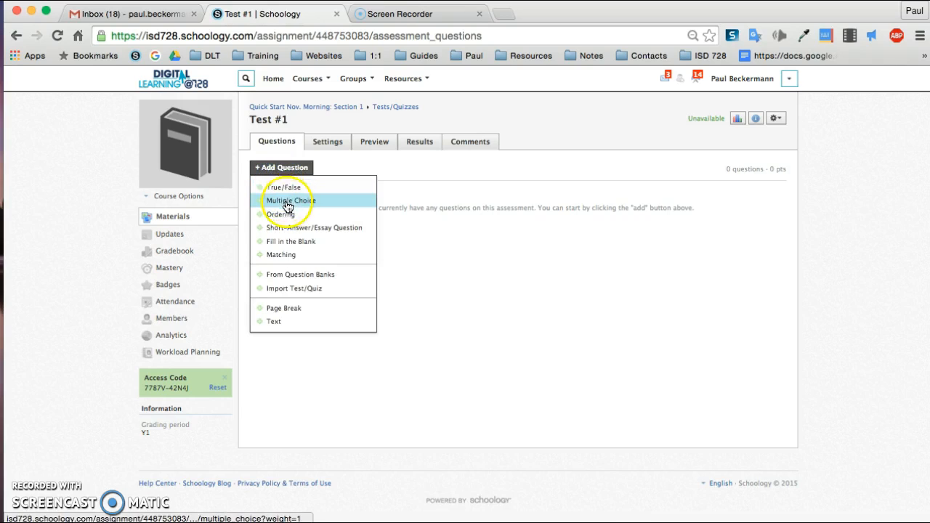
{"action": "left_click", "coordinate": [287, 201]}
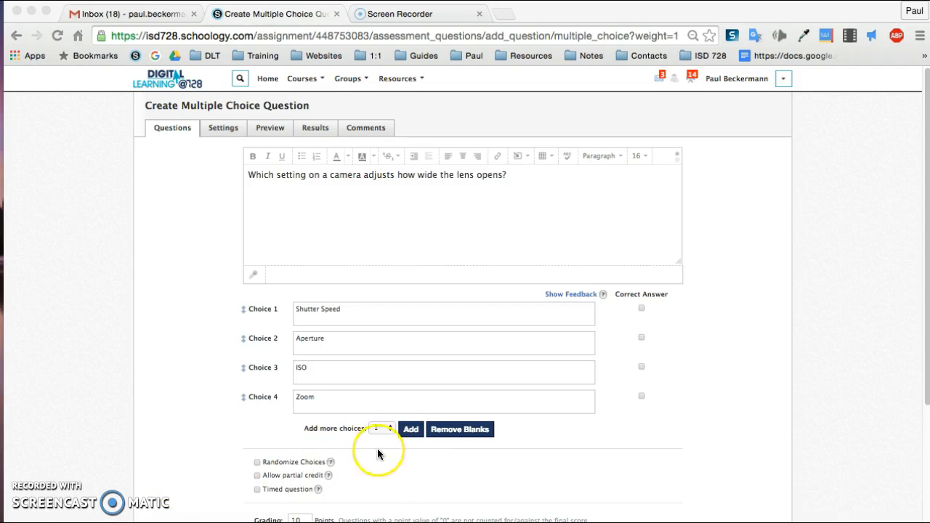
Add a fifth answer choice, then remove the blank choices again
{"action": "left_click", "coordinate": [411, 430]}
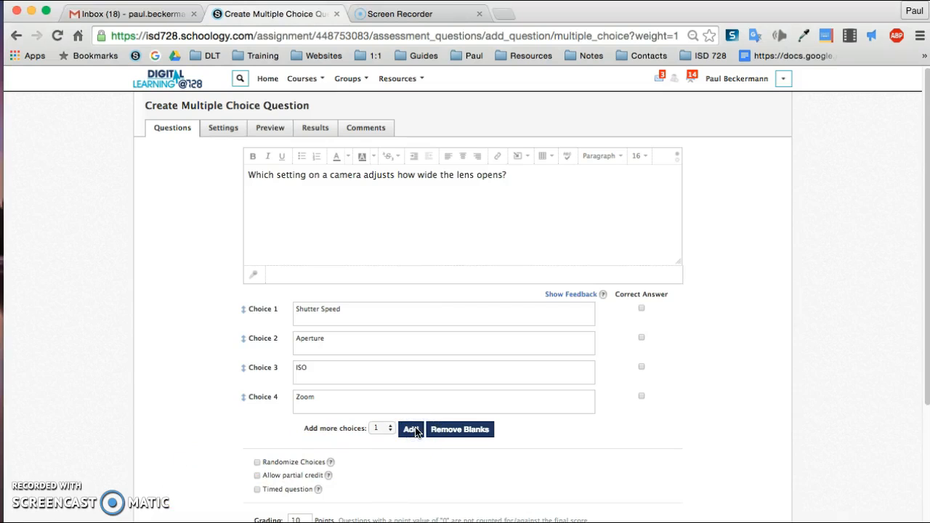
{"action": "left_click", "coordinate": [412, 429]}
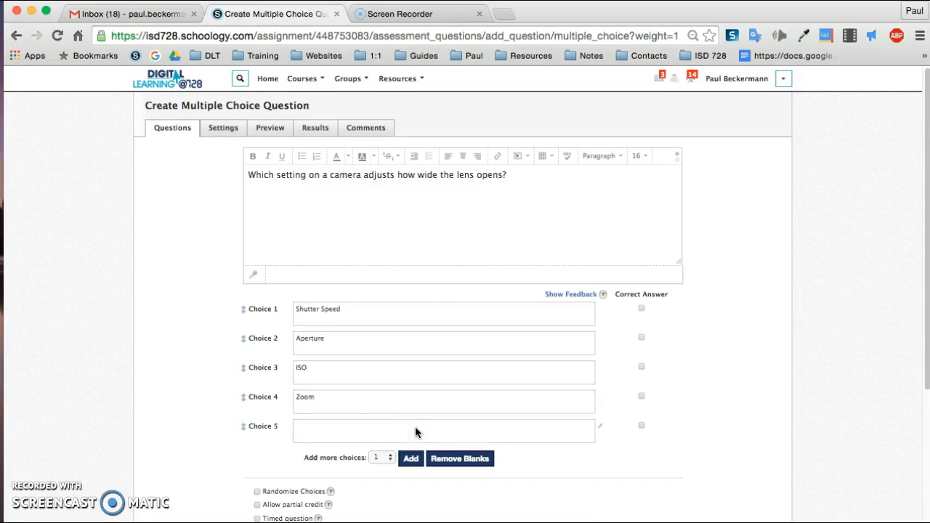
{"action": "left_click", "coordinate": [459, 459]}
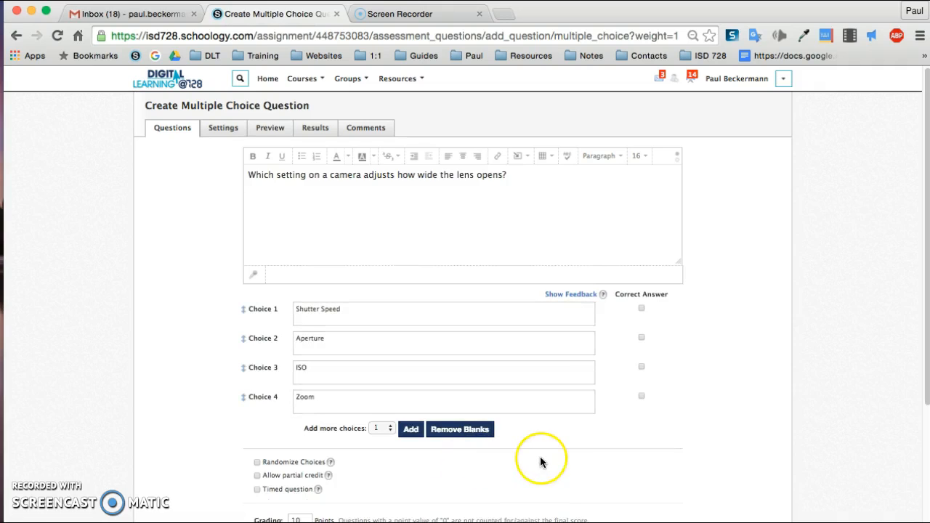
Mark Aperture as the correct answer, briefly opening and cancelling the rich text editor for Choice 1
{"action": "left_click", "coordinate": [642, 338]}
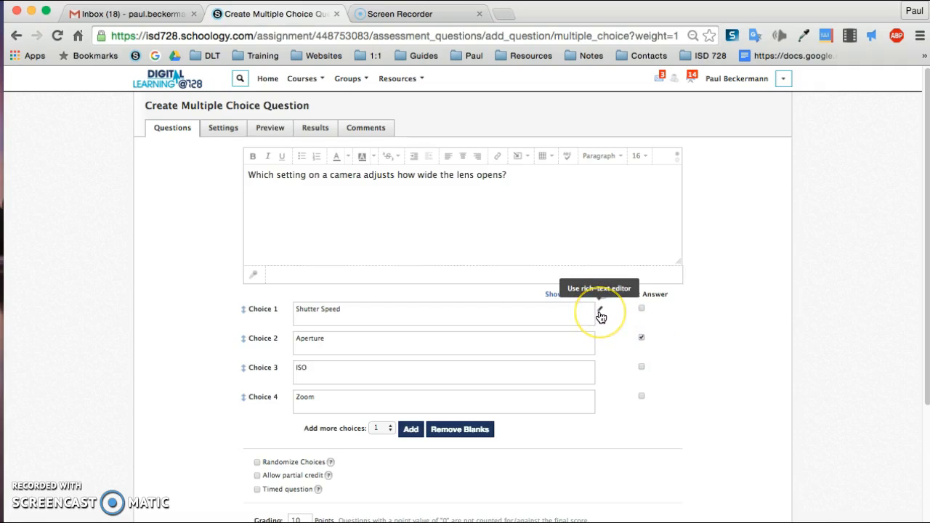
{"action": "left_click", "coordinate": [600, 314]}
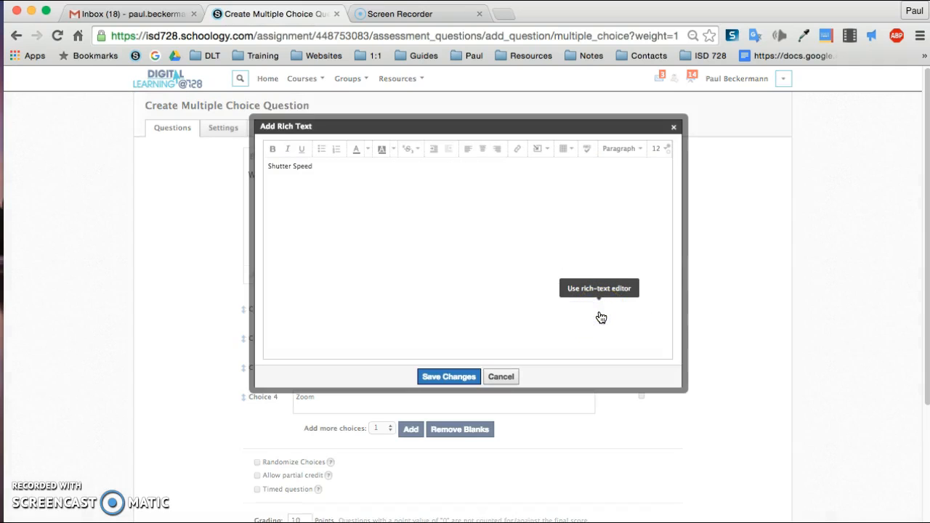
{"action": "left_click", "coordinate": [499, 378]}
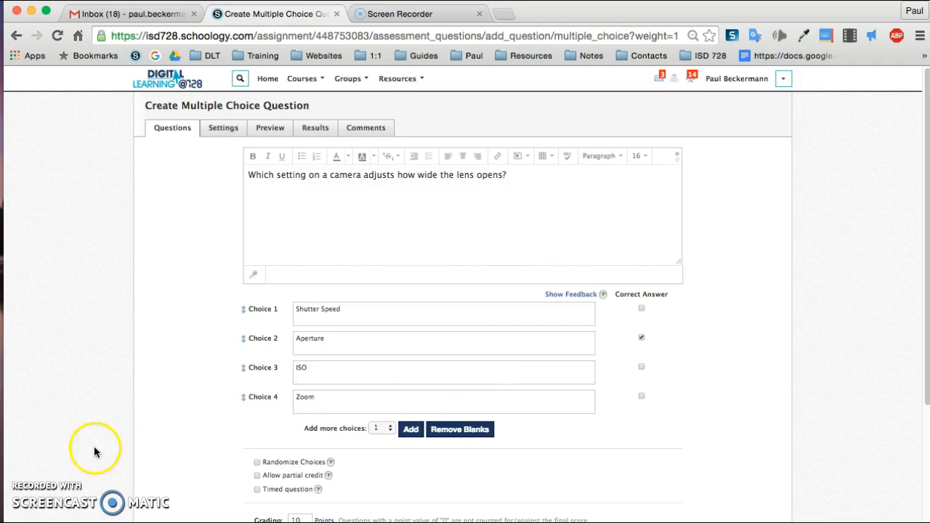
Enable Randomize Choices for the question
{"action": "scroll", "coordinate": [124, 455], "scroll_direction": "down", "scroll_amount": 5}
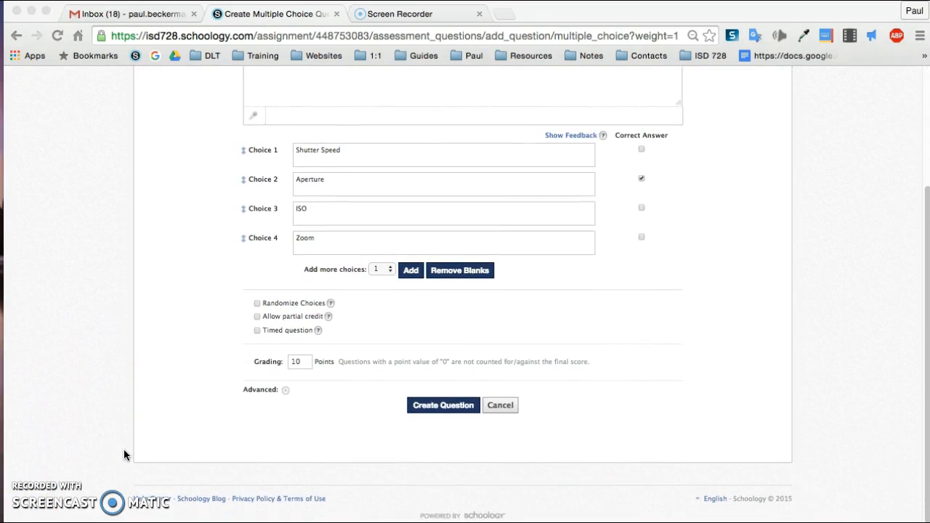
{"action": "left_click", "coordinate": [251, 306]}
{"action": "left_click", "coordinate": [256, 303]}
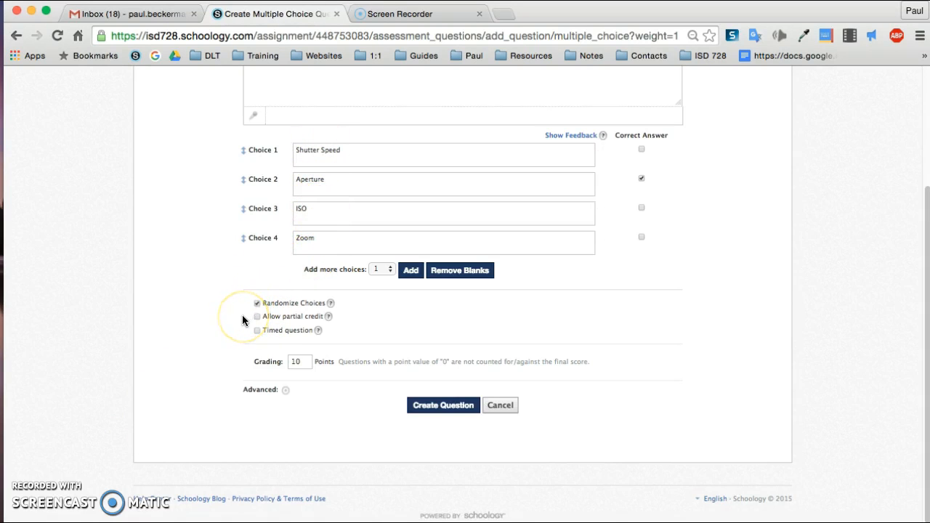
{"action": "left_click", "coordinate": [277, 319]}
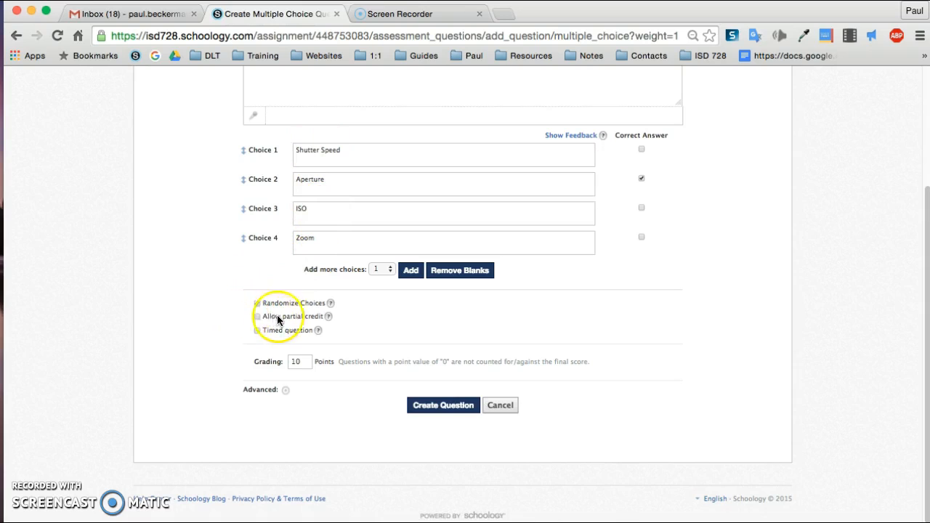
{"action": "left_click", "coordinate": [642, 238]}
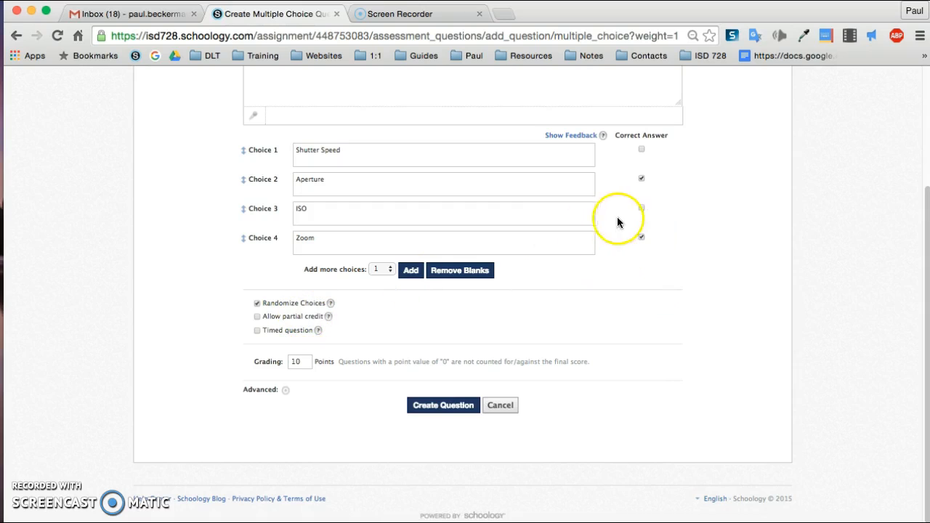
{"action": "left_click", "coordinate": [642, 237]}
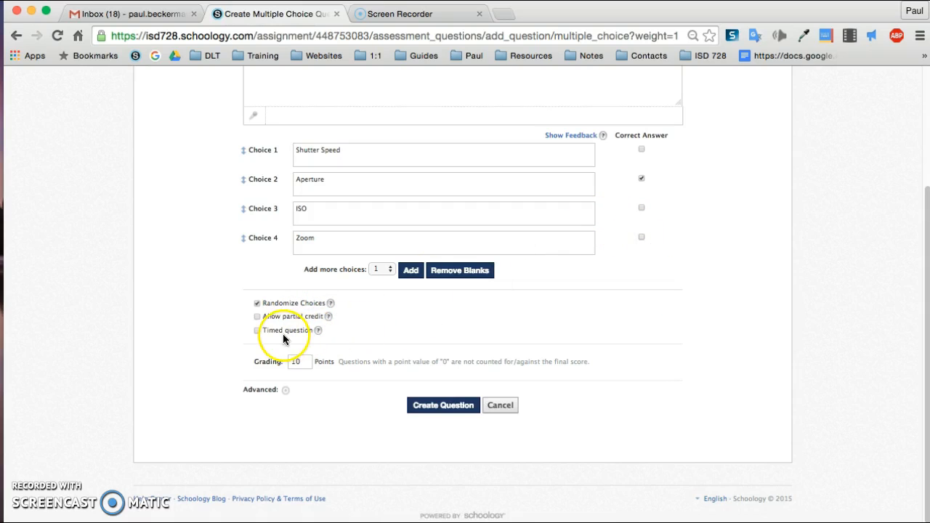
Set the question's grading to 1 point, leaving timed question off
{"action": "left_click", "coordinate": [258, 332]}
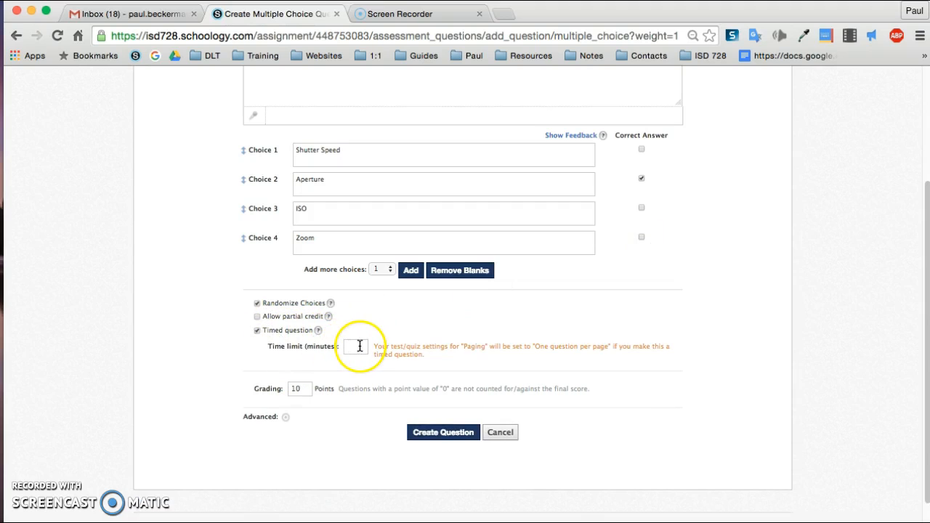
{"action": "left_click", "coordinate": [257, 330]}
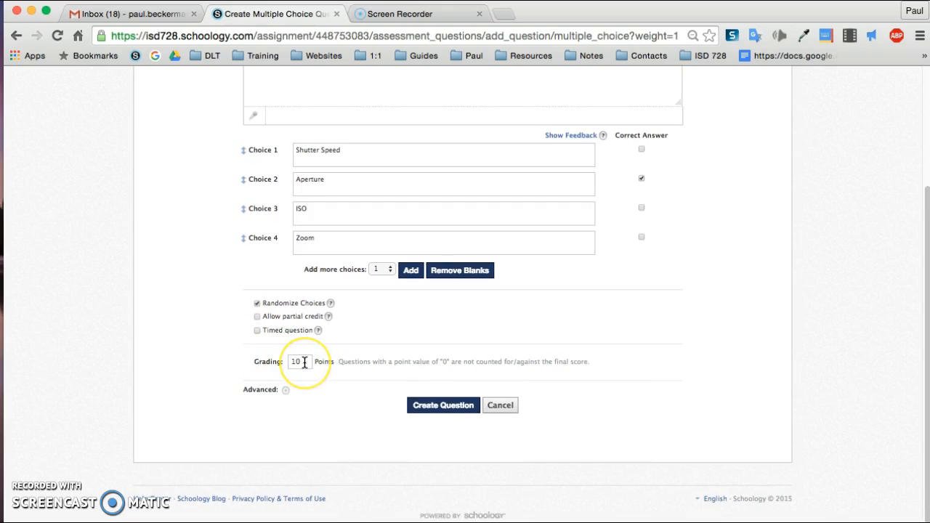
{"action": "left_click_drag", "start_coordinate": [304, 363], "coordinate": [273, 365]}
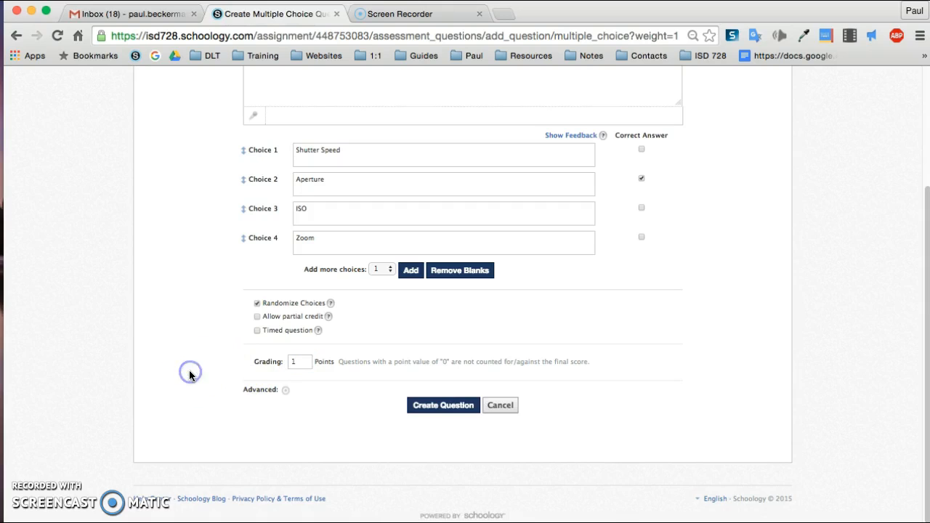
Align a Common Core Mathematics High School Functions Introduction learning objective to the question
{"action": "left_click", "coordinate": [287, 393]}
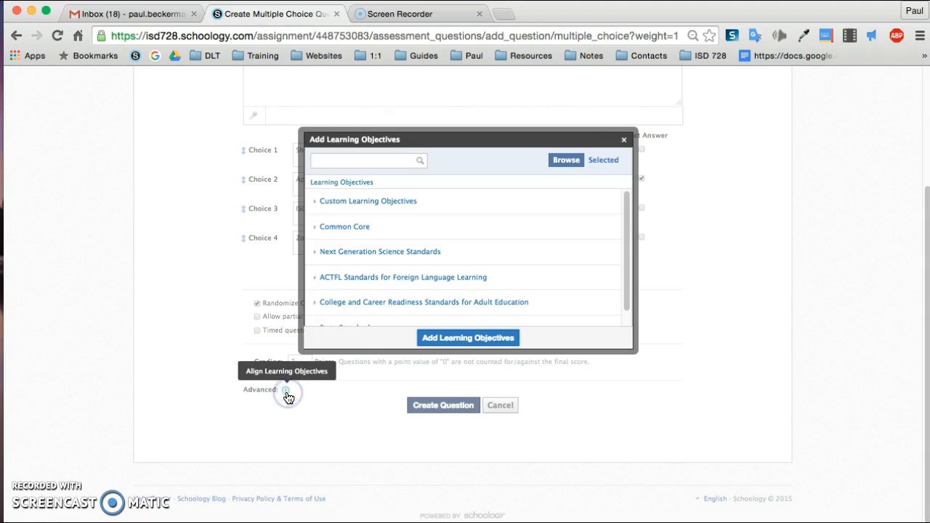
{"action": "left_click", "coordinate": [359, 231]}
{"action": "left_click", "coordinate": [359, 230]}
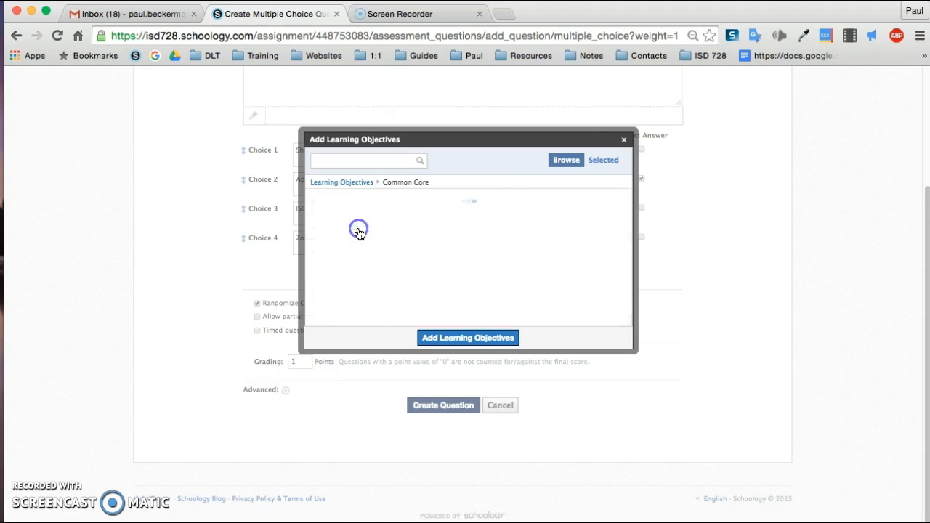
{"action": "scroll", "coordinate": [359, 234], "scroll_direction": "down", "scroll_amount": 10}
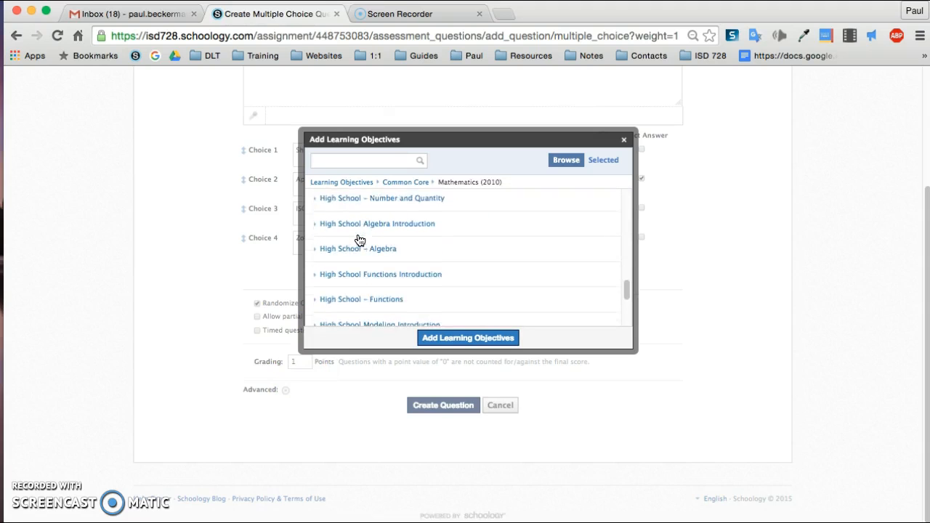
{"action": "left_click", "coordinate": [357, 275]}
{"action": "left_click", "coordinate": [365, 209]}
{"action": "left_click", "coordinate": [355, 231]}
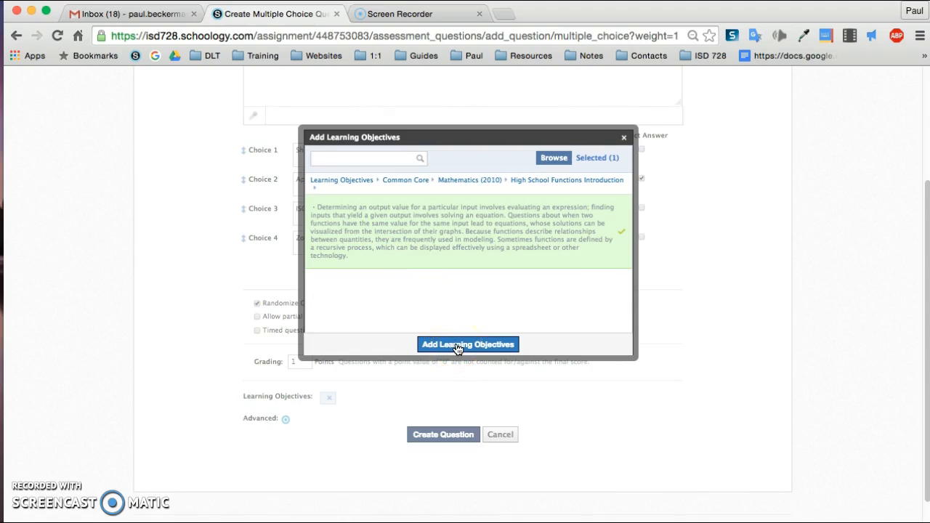
{"action": "left_click", "coordinate": [468, 344]}
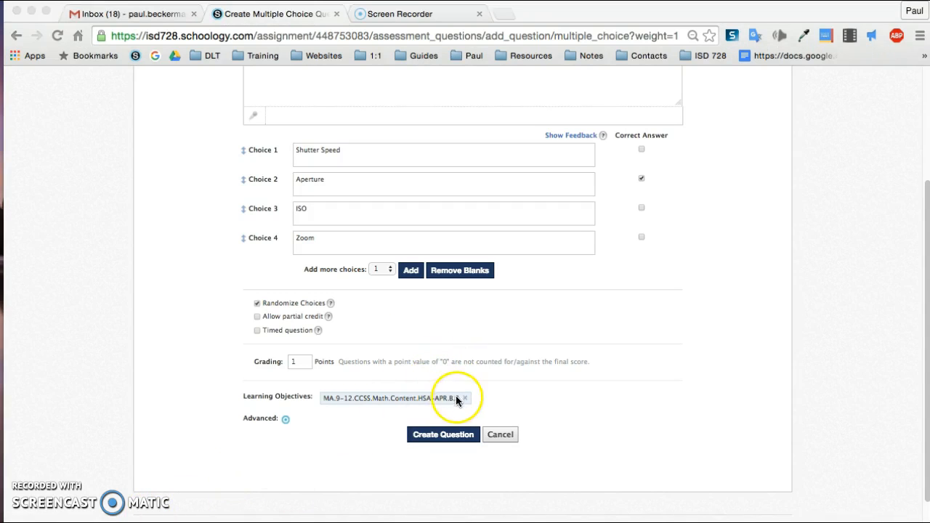
Remove the learning objective and create the question
{"action": "left_click", "coordinate": [466, 401]}
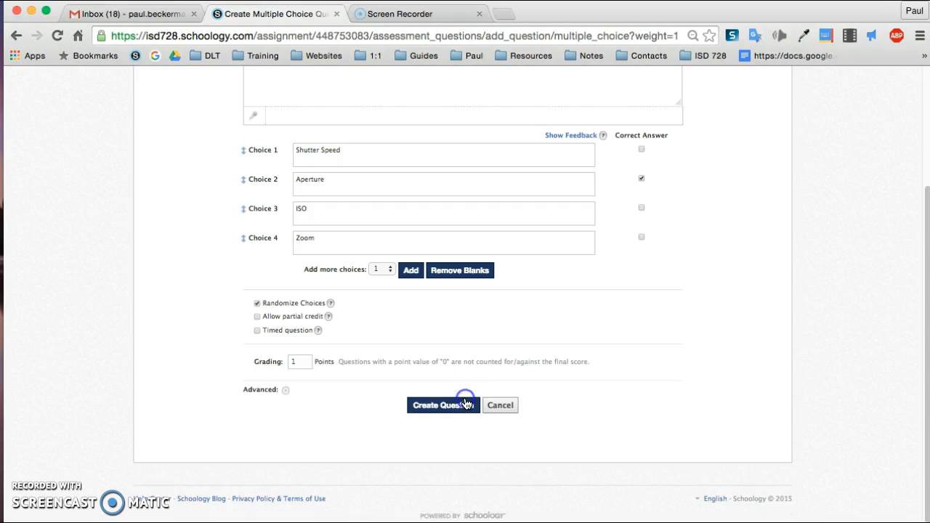
{"action": "left_click", "coordinate": [466, 405]}
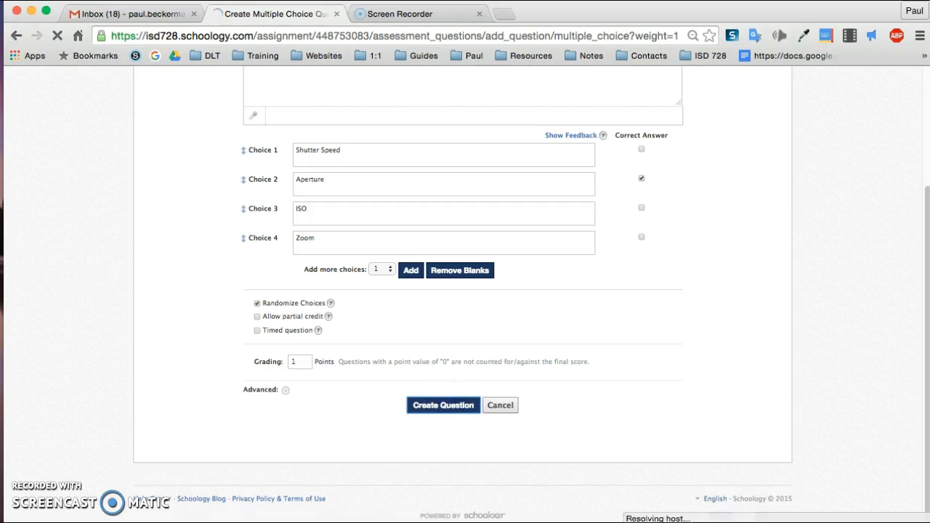
{"action": "left_click", "coordinate": [362, 414]}
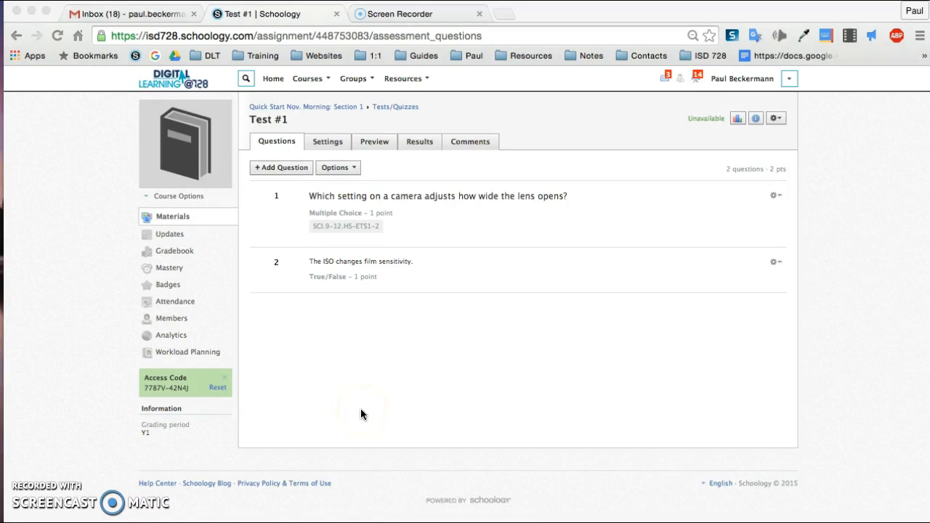
Reorder the questions so the true/false question comes first, and save the changes
{"action": "left_click", "coordinate": [354, 169]}
{"action": "left_click", "coordinate": [354, 169]}
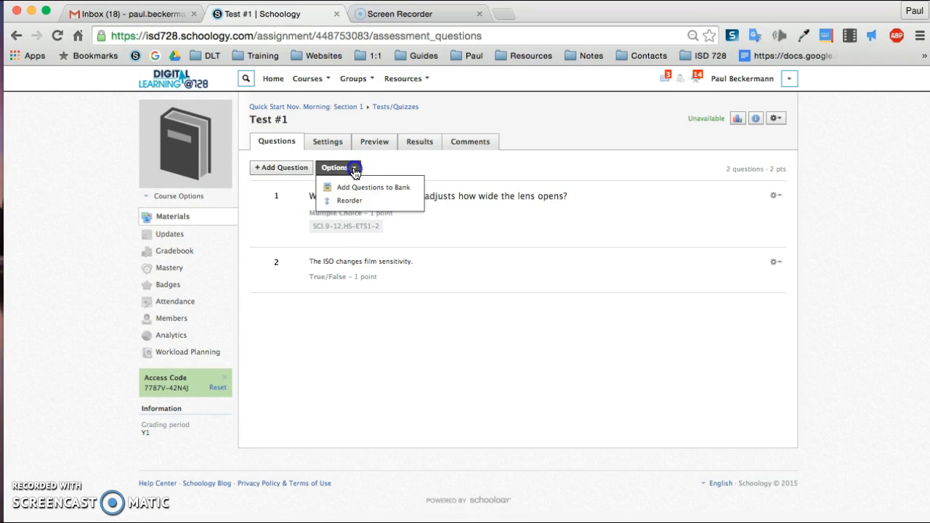
{"action": "left_click", "coordinate": [356, 200]}
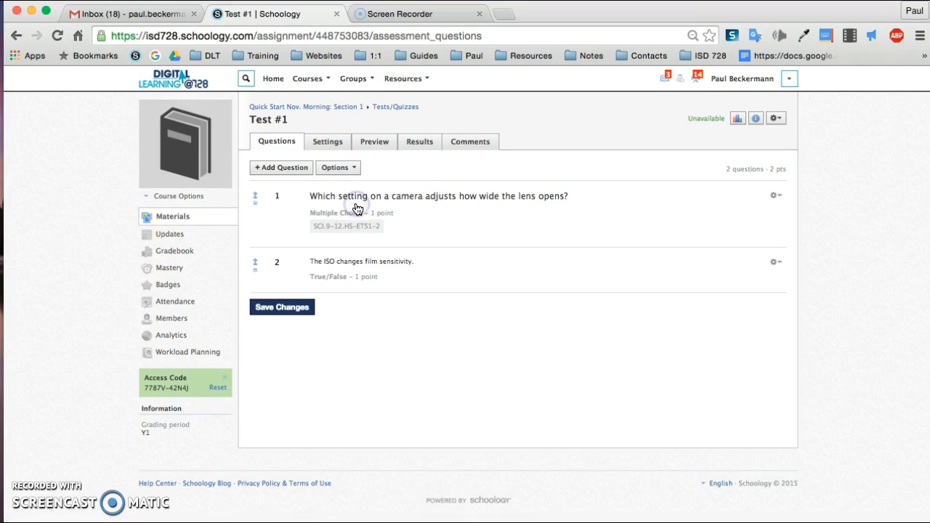
{"action": "left_click_drag", "start_coordinate": [255, 265], "coordinate": [257, 200]}
{"action": "left_click", "coordinate": [287, 332]}
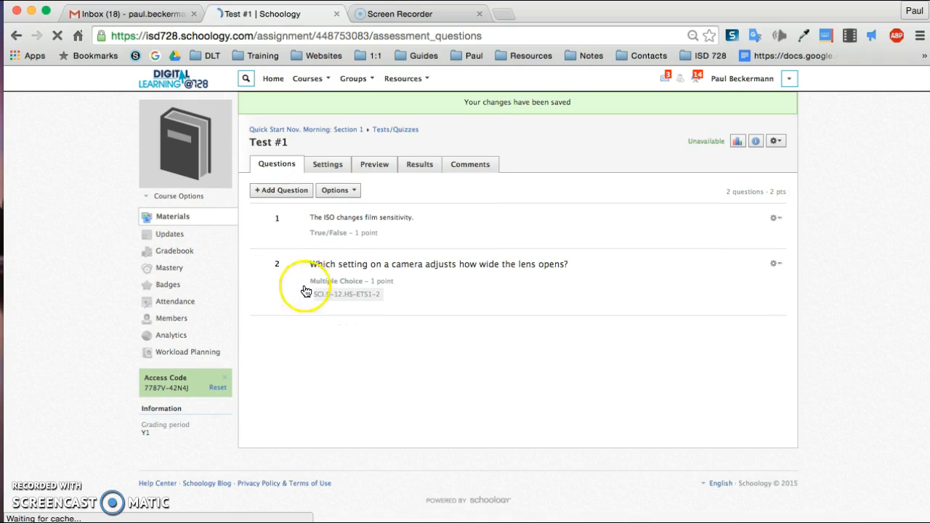
{"action": "left_click", "coordinate": [356, 190]}
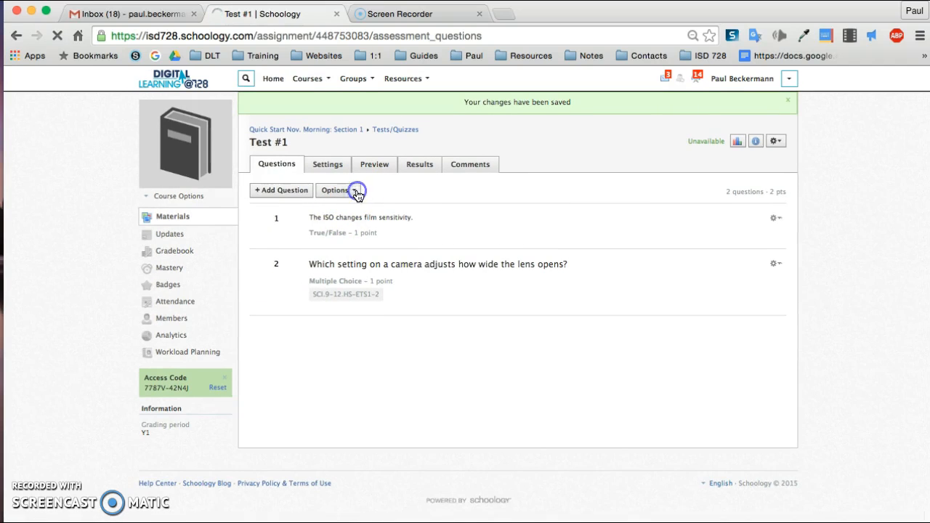
{"action": "left_click", "coordinate": [357, 191]}
{"action": "left_click", "coordinate": [365, 211]}
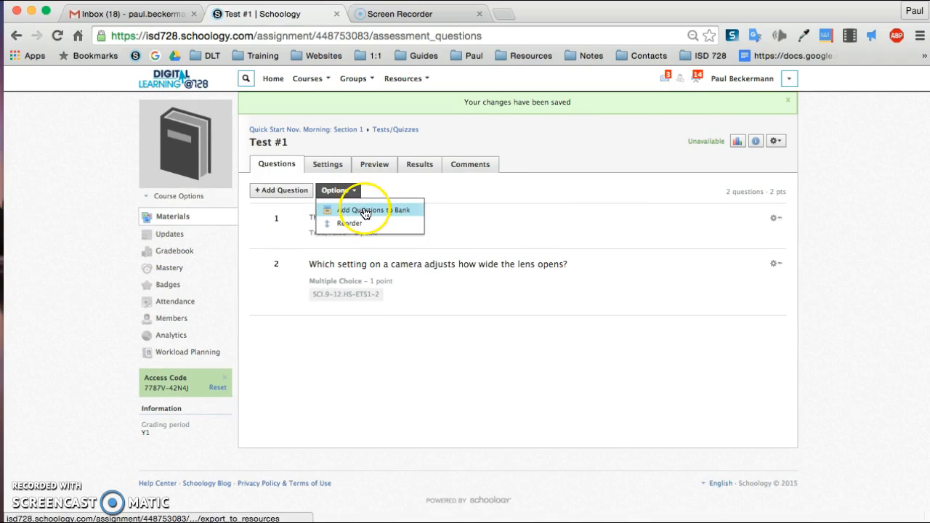
{"action": "left_click", "coordinate": [384, 183]}
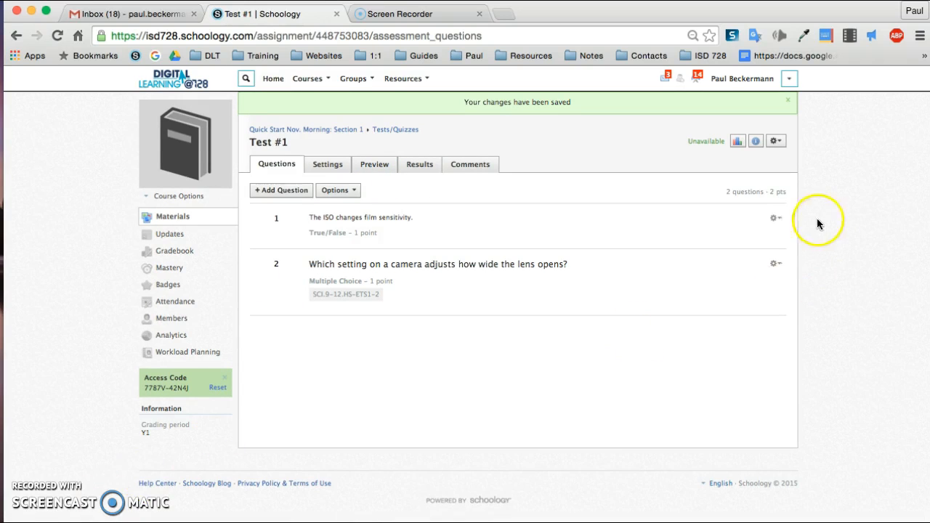
{"action": "left_click", "coordinate": [777, 221]}
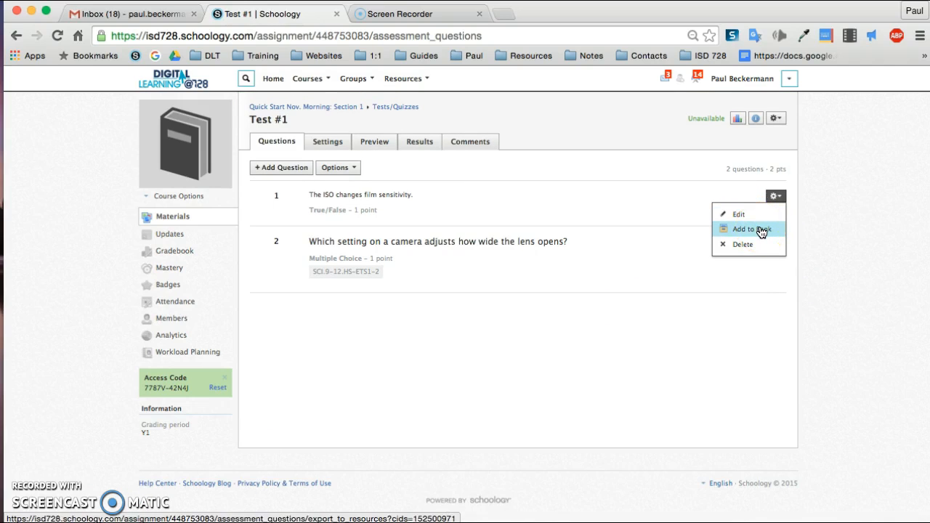
{"action": "left_click", "coordinate": [753, 246]}
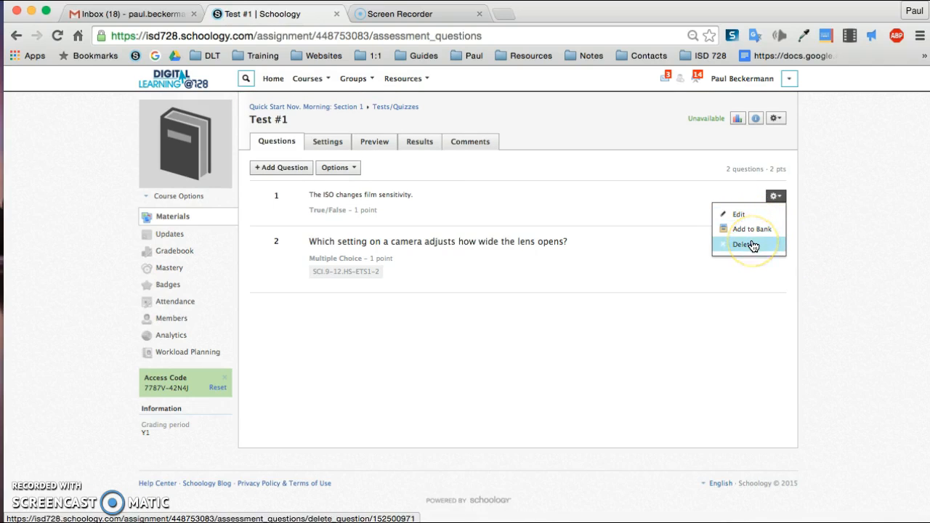
Paste the instructions "Choose the best answer for each question on the test." into the test's settings
{"action": "left_click", "coordinate": [327, 146]}
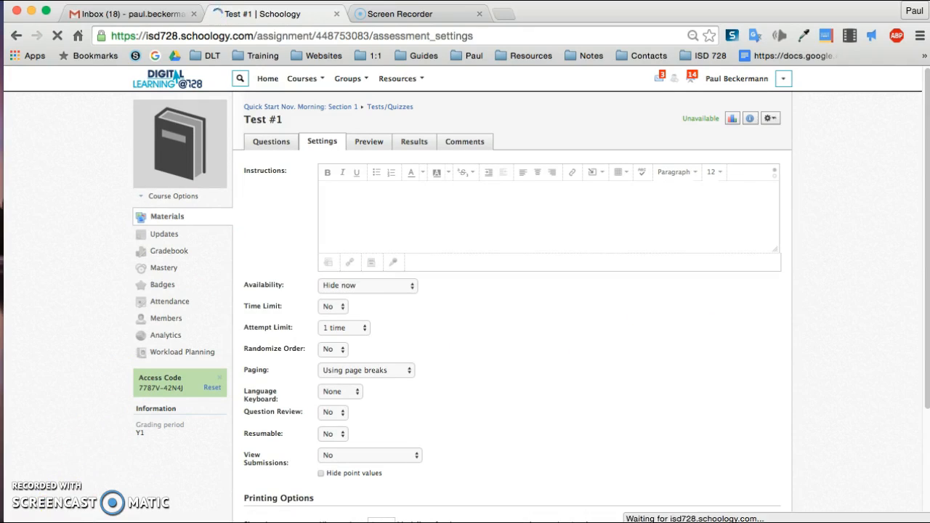
{"action": "left_click", "coordinate": [354, 204]}
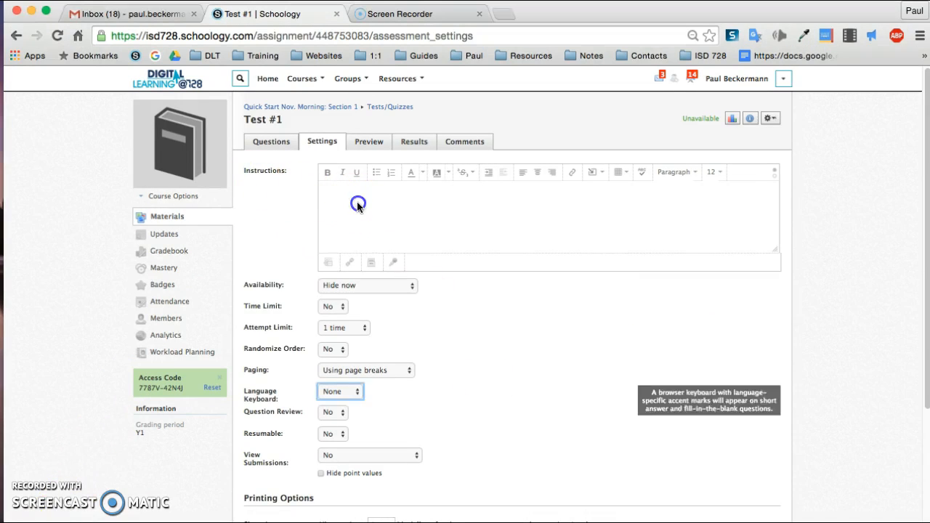
{"action": "type", "text": "Choose the best answer for each question on the test."}
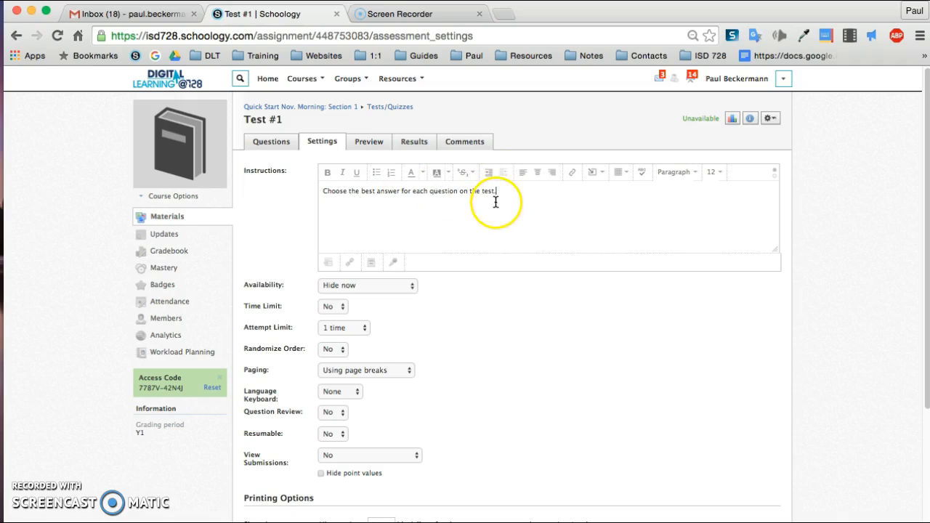
{"action": "scroll", "coordinate": [495, 315], "scroll_direction": "down", "scroll_amount": 1}
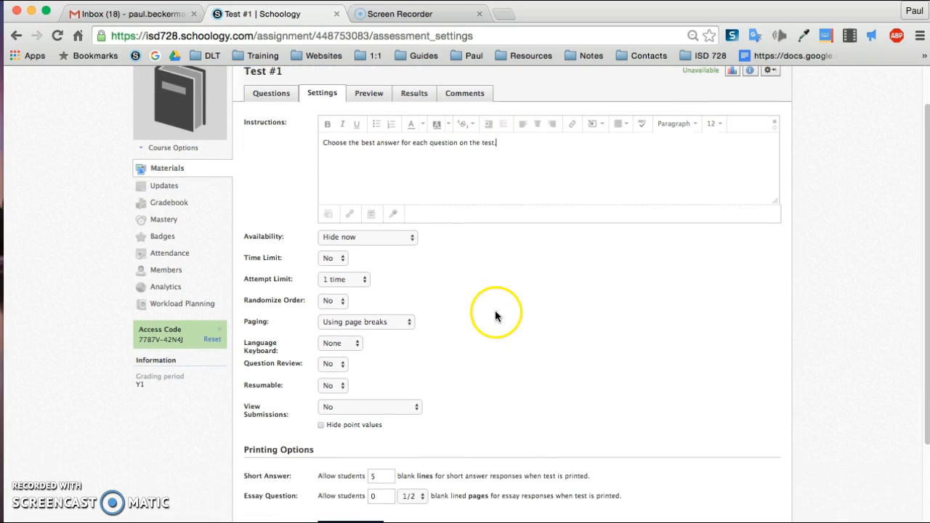
{"action": "left_click", "coordinate": [413, 242]}
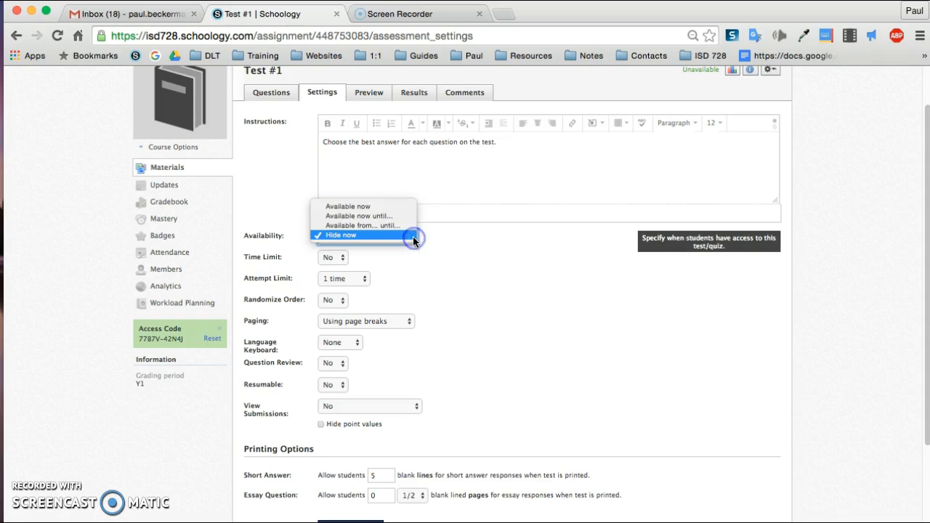
{"action": "left_click", "coordinate": [389, 208]}
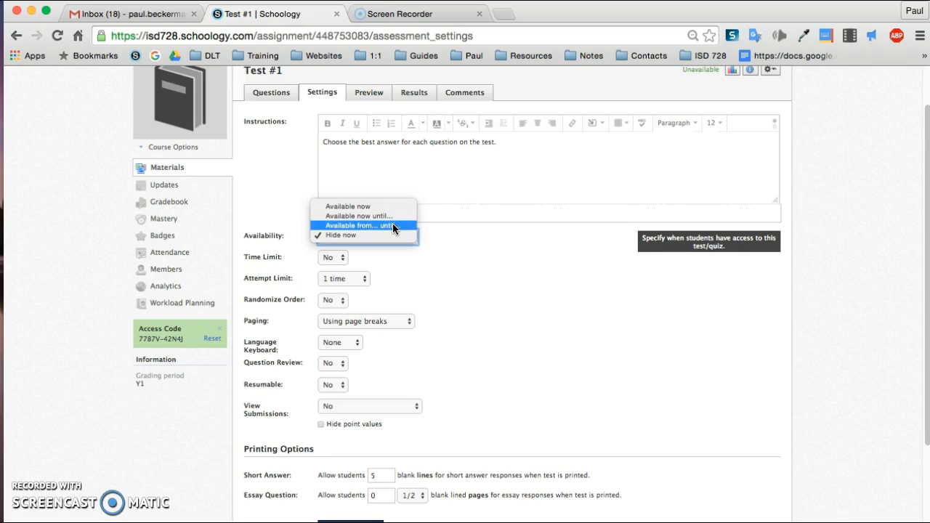
{"action": "left_click", "coordinate": [467, 247]}
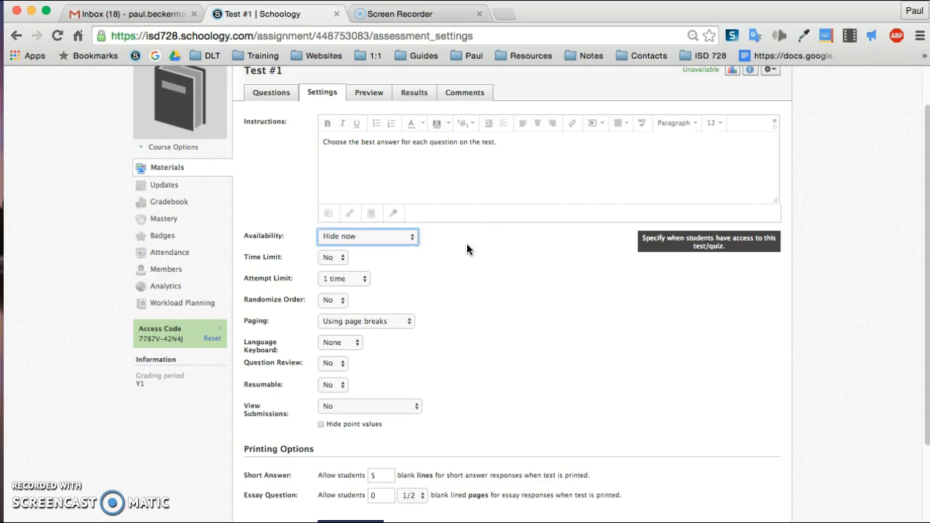
Try setting a 30-minute time limit, then turn the time limit off again
{"action": "left_click", "coordinate": [344, 259]}
{"action": "left_click", "coordinate": [339, 264]}
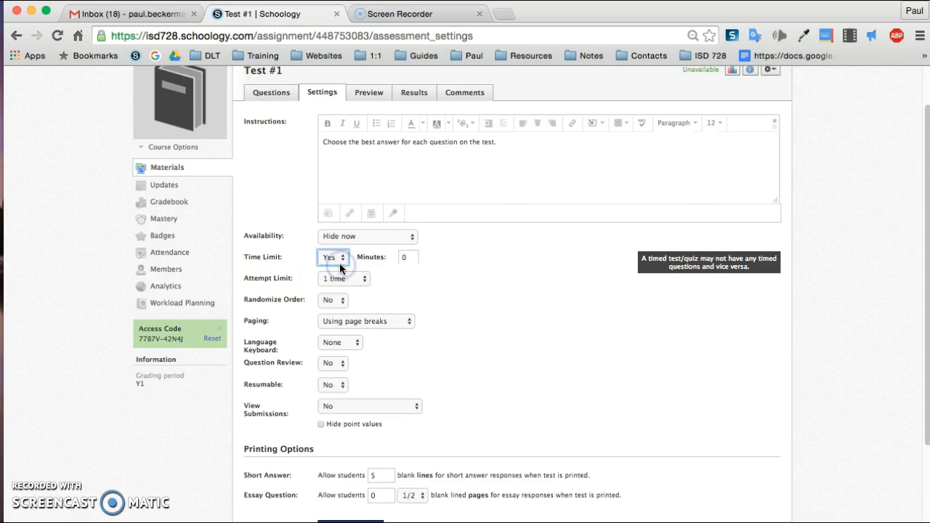
{"action": "left_click", "coordinate": [389, 258]}
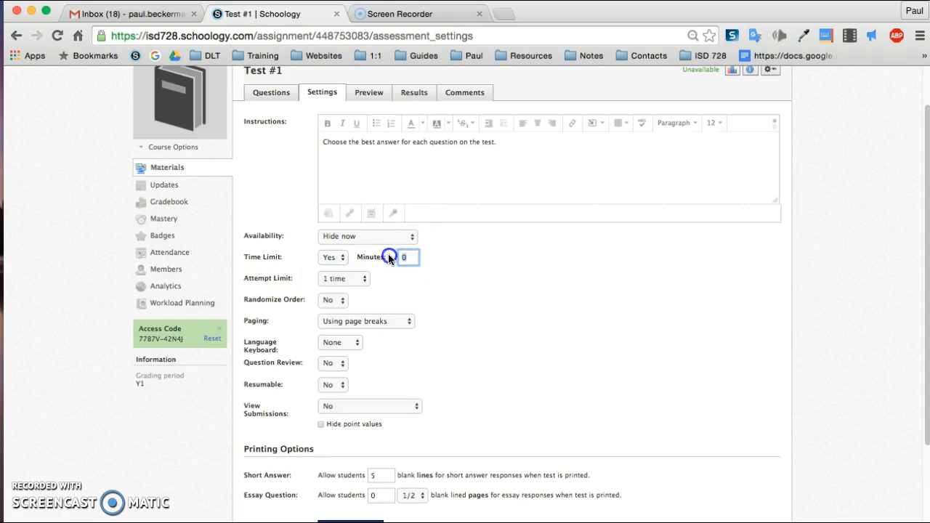
{"action": "type", "text": "30"}
{"action": "left_click", "coordinate": [344, 262]}
{"action": "left_click", "coordinate": [338, 245]}
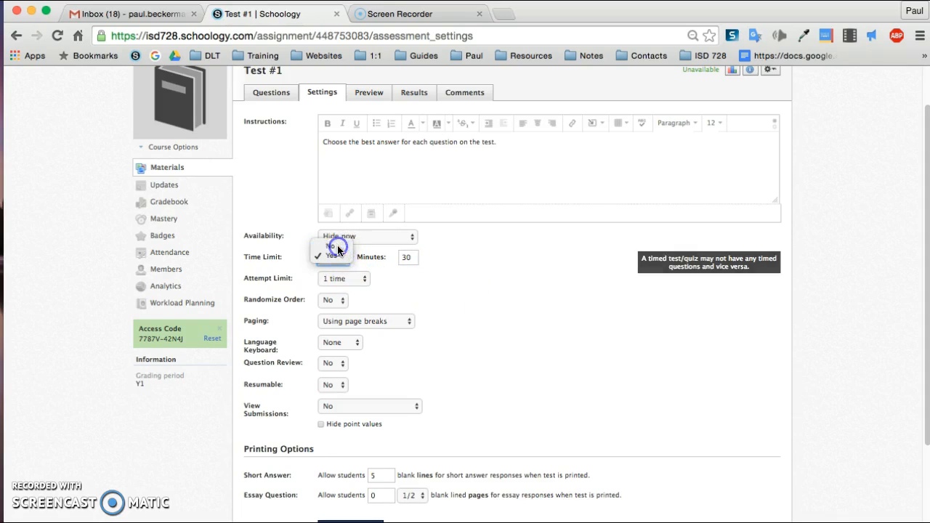
Try a 2-attempt limit graded by highest score, then reset the attempt limit to 1 time
{"action": "left_click", "coordinate": [364, 283]}
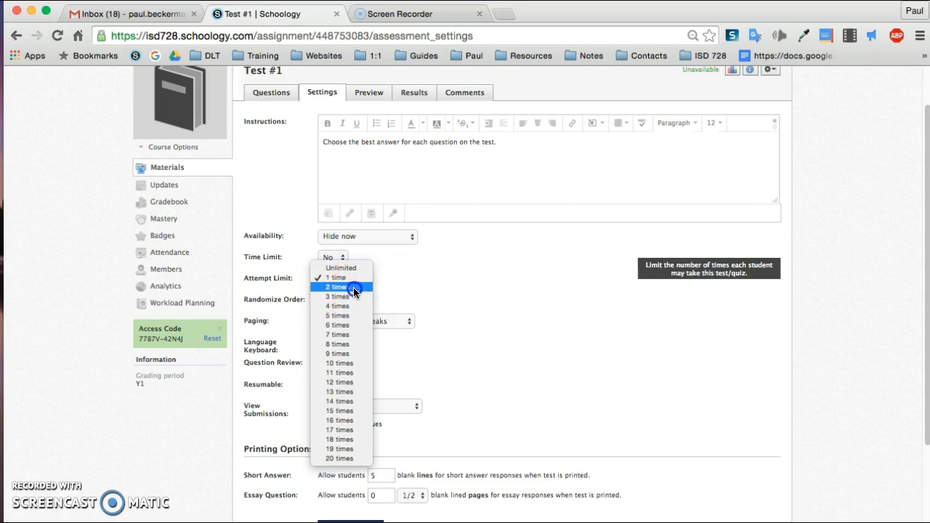
{"action": "left_click", "coordinate": [356, 288]}
{"action": "left_click", "coordinate": [474, 280]}
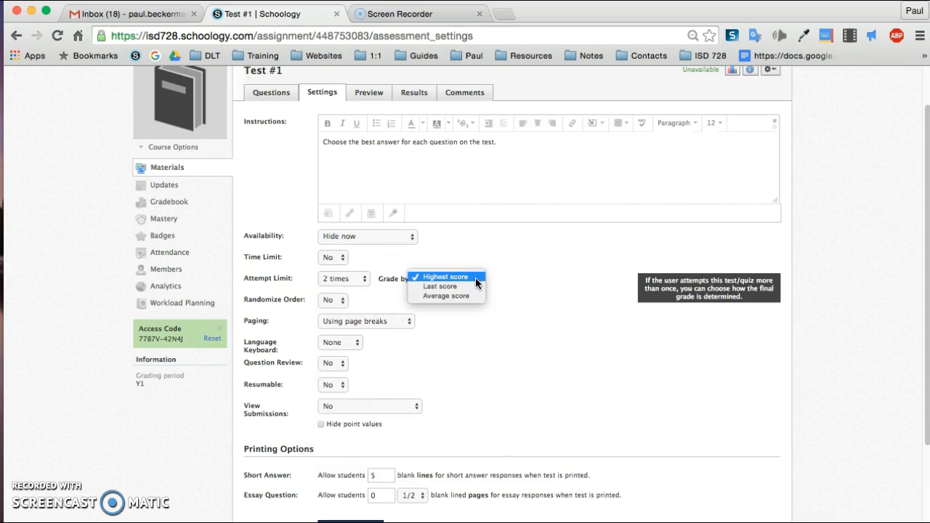
{"action": "left_click", "coordinate": [502, 282]}
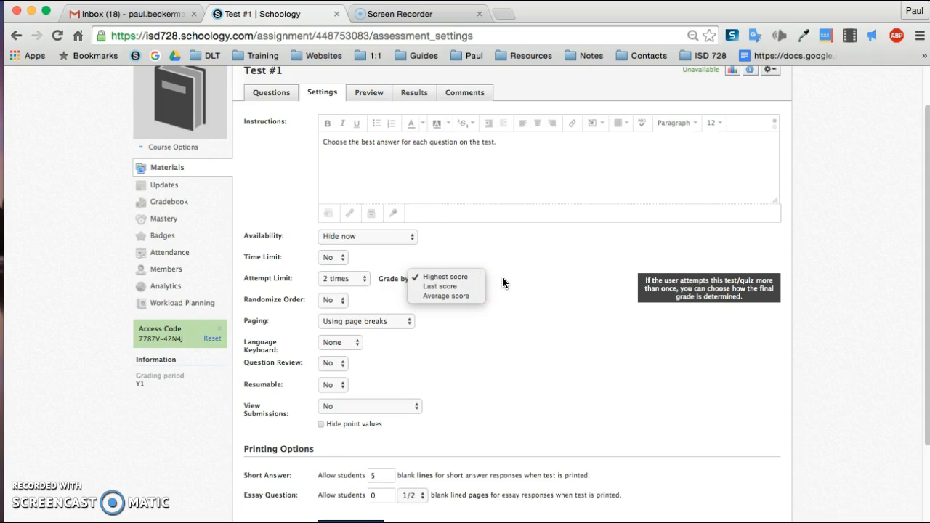
{"action": "left_click", "coordinate": [503, 278]}
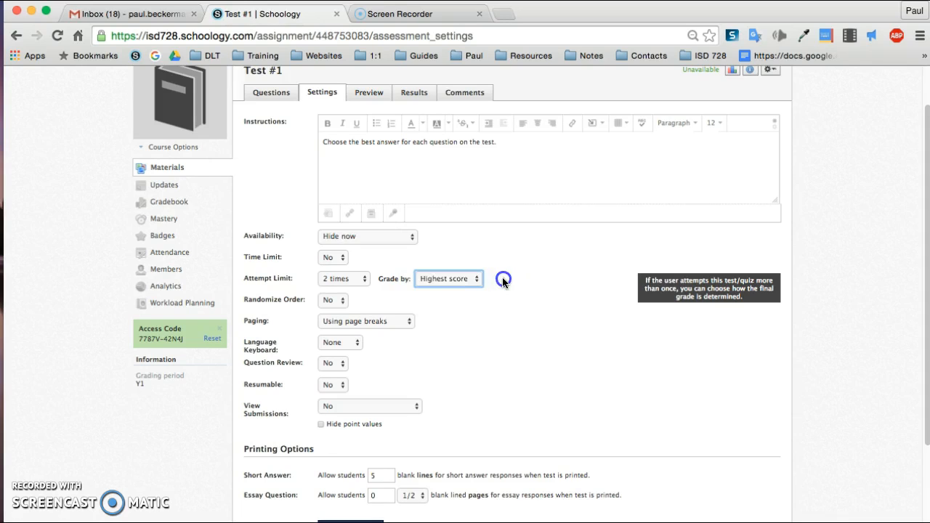
{"action": "left_click", "coordinate": [365, 277]}
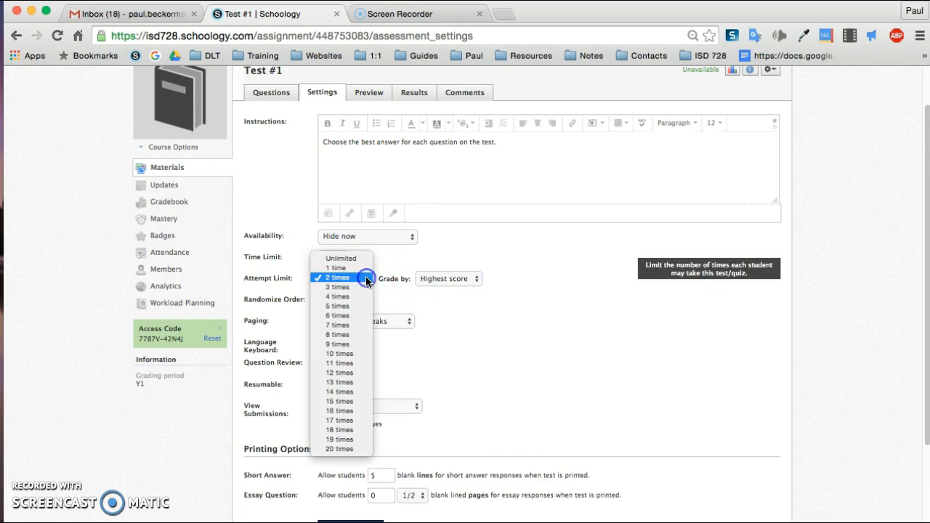
{"action": "left_click", "coordinate": [356, 274]}
{"action": "left_click", "coordinate": [428, 291]}
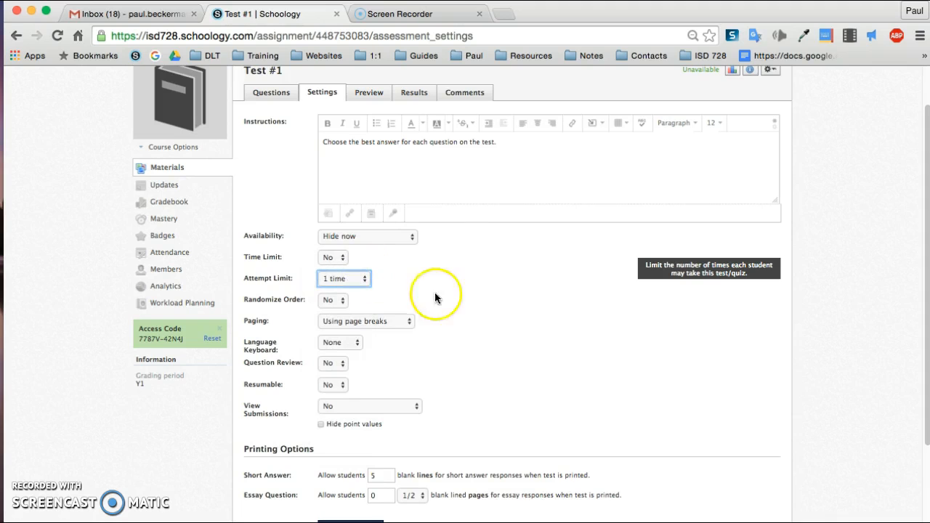
Set Randomize Order to Yes
{"action": "scroll", "coordinate": [486, 305], "scroll_direction": "down", "scroll_amount": 2}
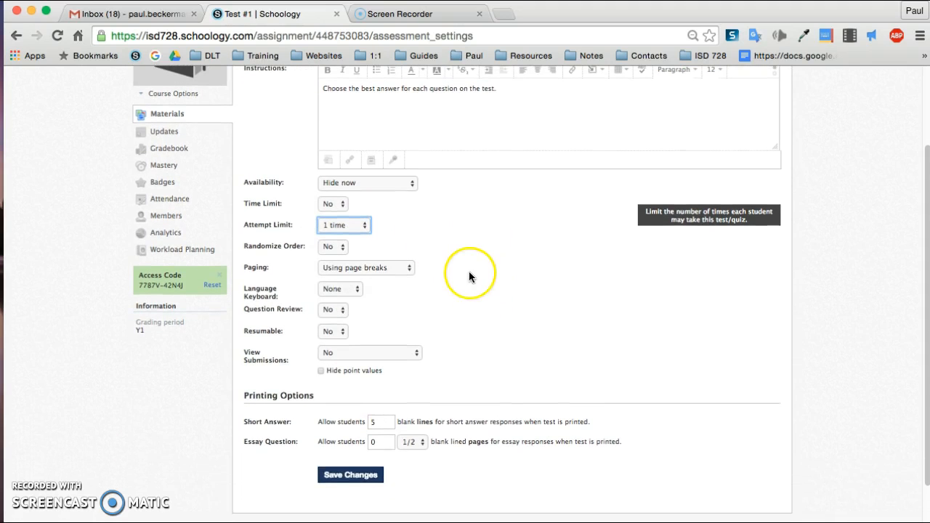
{"action": "left_click", "coordinate": [343, 247]}
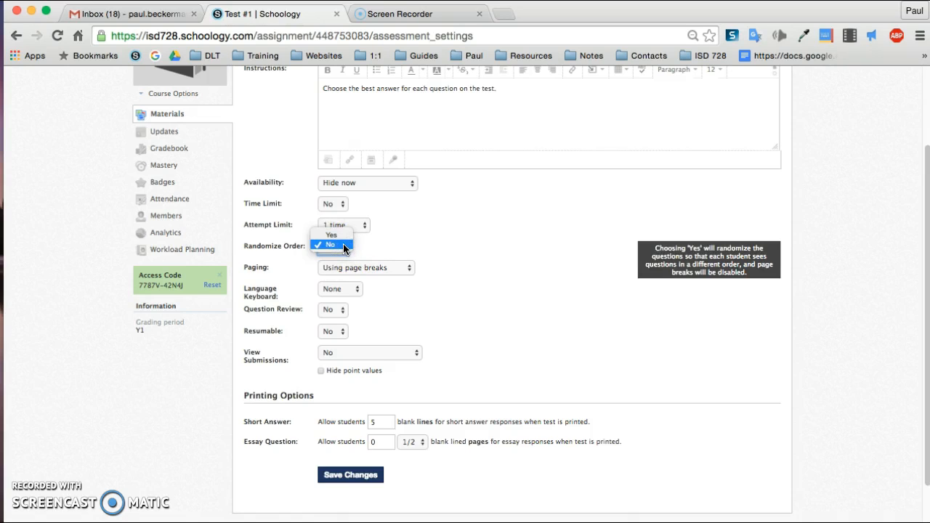
{"action": "left_click", "coordinate": [371, 246]}
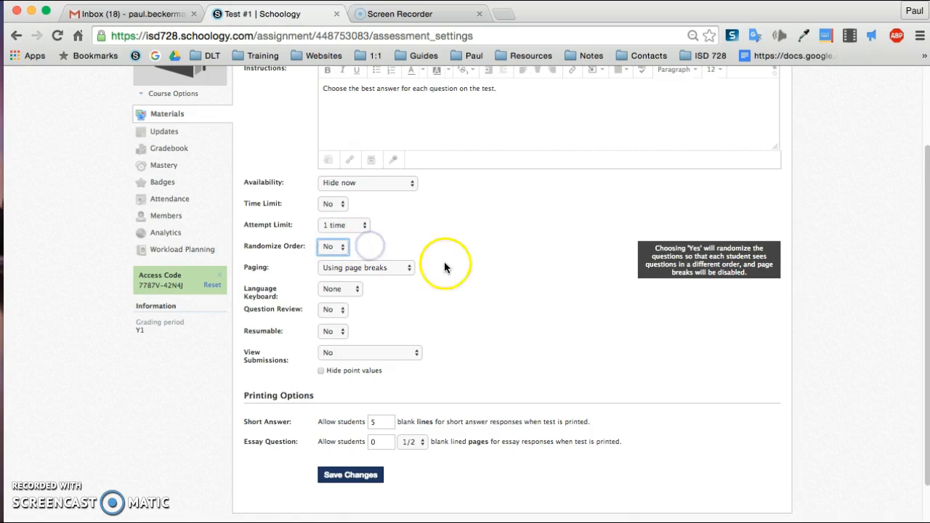
{"action": "scroll", "coordinate": [456, 280], "scroll_direction": "down", "scroll_amount": 1}
{"action": "left_click", "coordinate": [347, 214]}
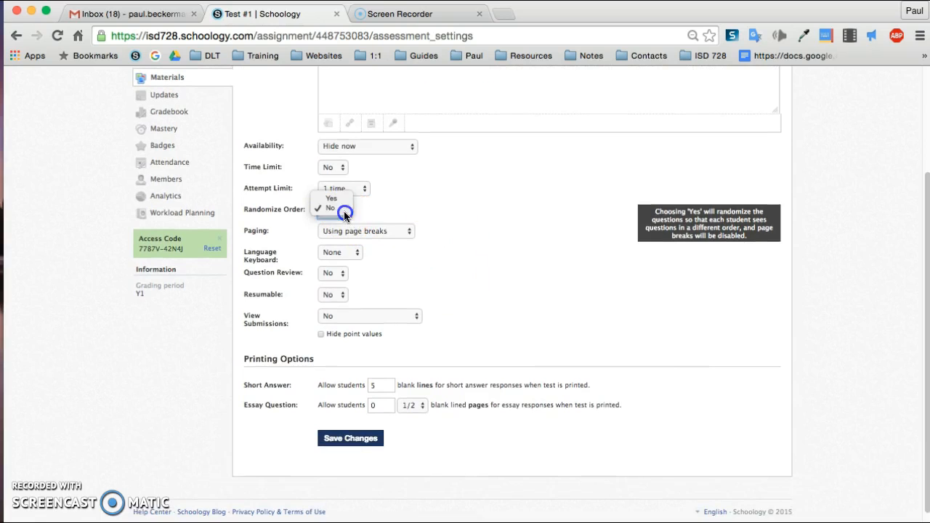
{"action": "left_click", "coordinate": [331, 194]}
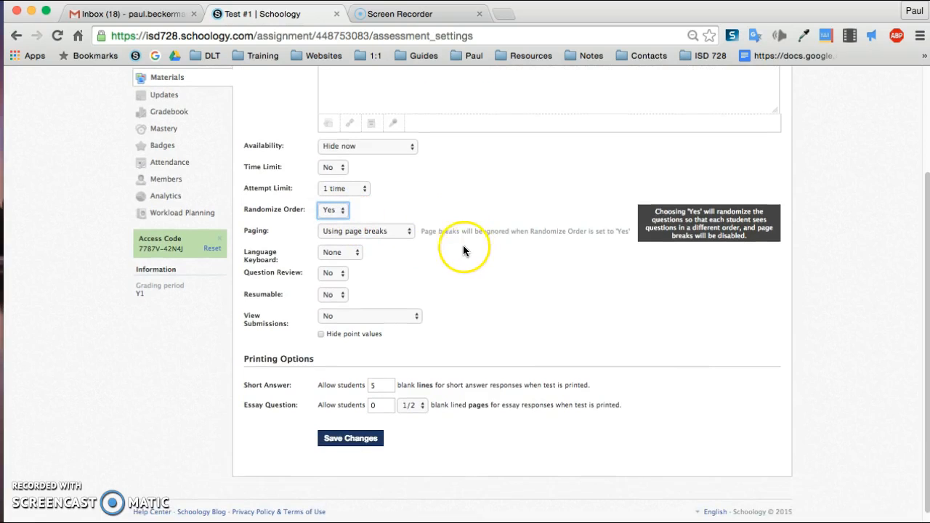
{"action": "left_click", "coordinate": [411, 231]}
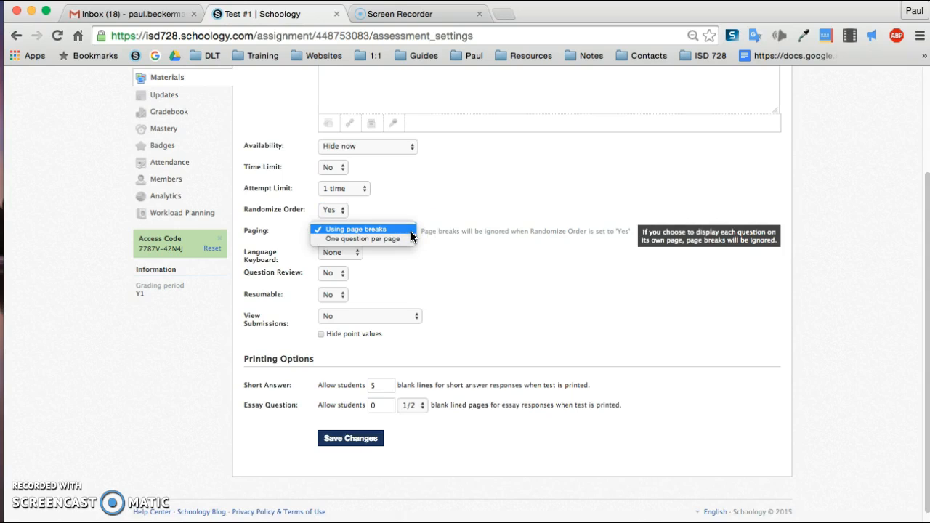
{"action": "left_click", "coordinate": [440, 246]}
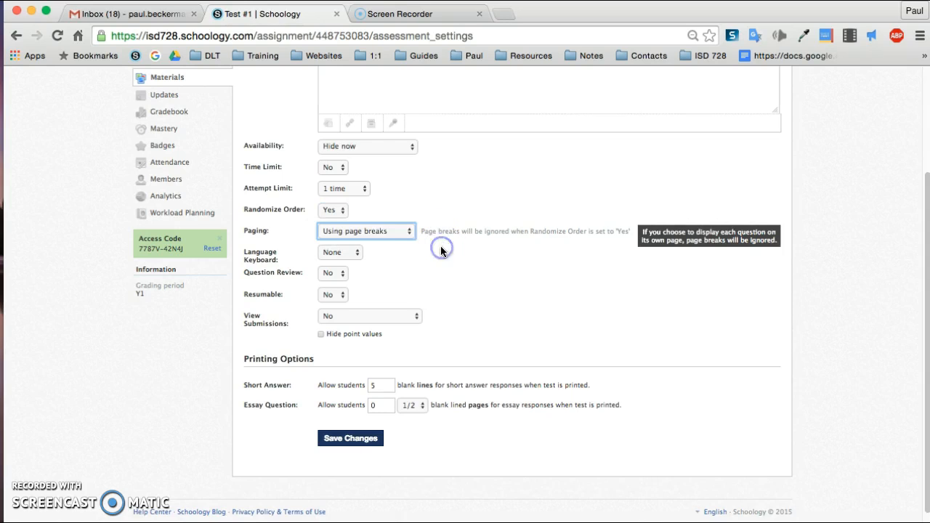
{"action": "left_click", "coordinate": [354, 254]}
{"action": "left_click", "coordinate": [398, 254]}
{"action": "scroll", "coordinate": [397, 249], "scroll_direction": "down", "scroll_amount": 1}
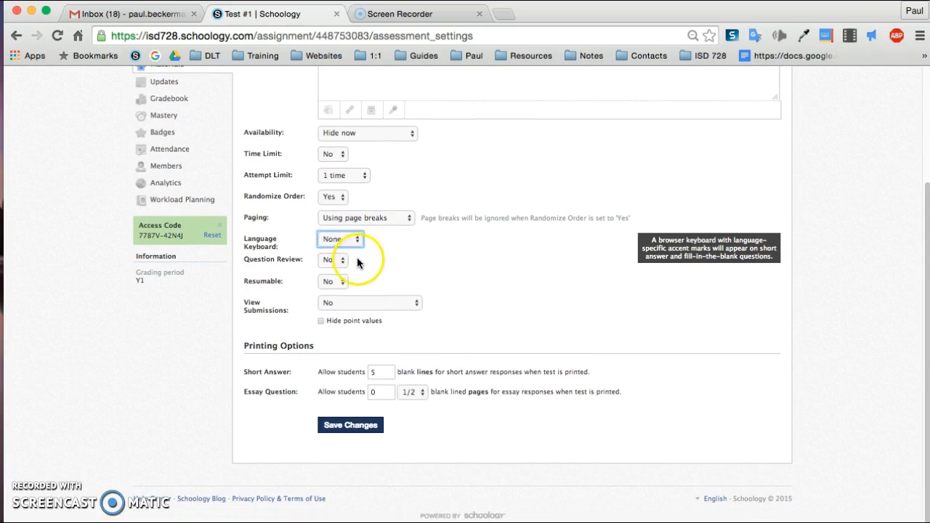
Set both Question Review and Resumable to Yes
{"action": "left_click", "coordinate": [338, 260]}
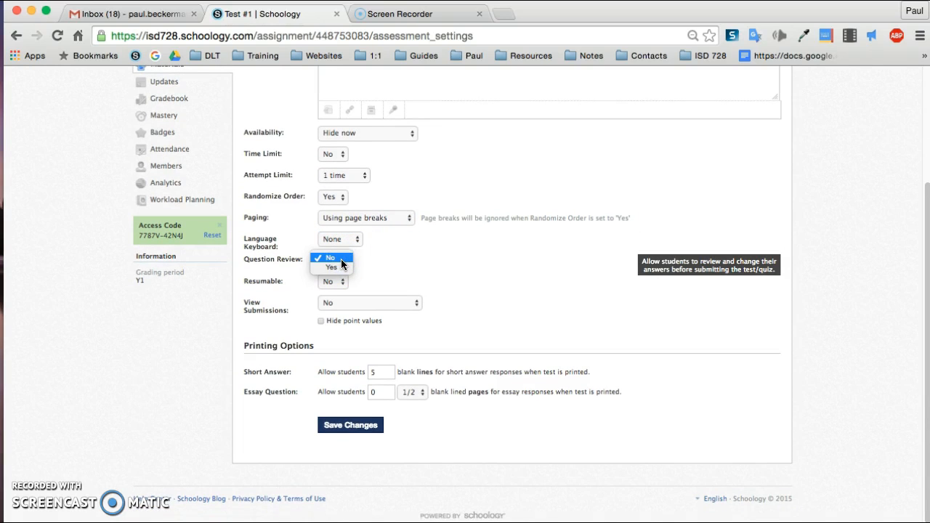
{"action": "left_click", "coordinate": [339, 266]}
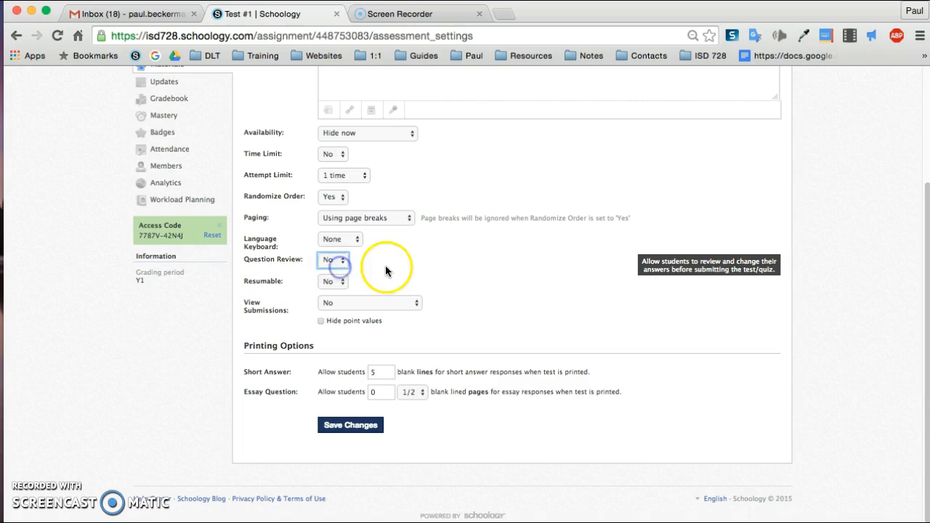
{"action": "scroll", "coordinate": [478, 283], "scroll_direction": "down", "scroll_amount": 1}
{"action": "left_click", "coordinate": [341, 282]}
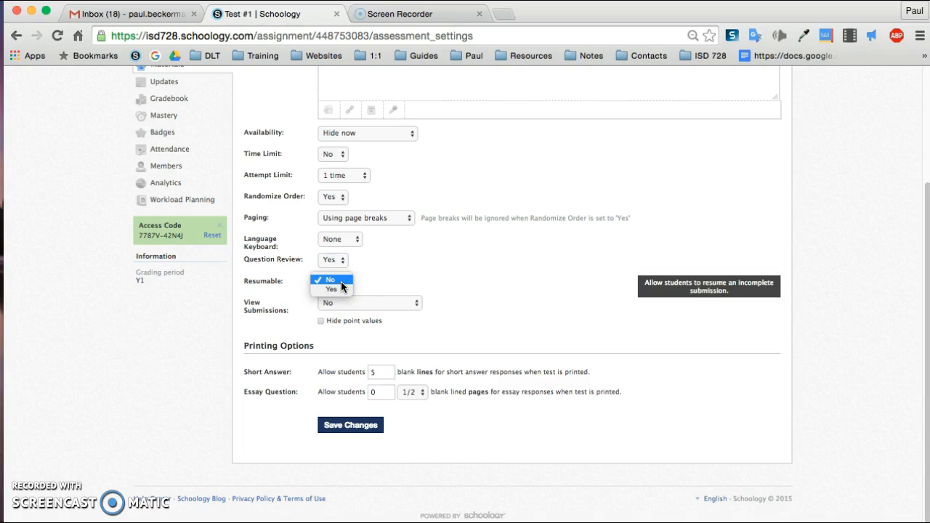
{"action": "left_click", "coordinate": [338, 288]}
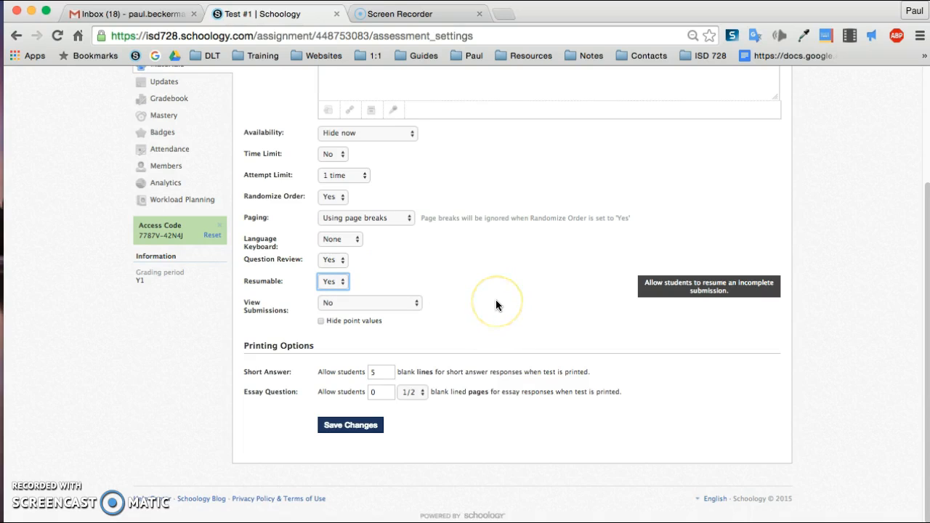
Set View Submissions to Yes with correct answers
{"action": "left_click", "coordinate": [415, 303]}
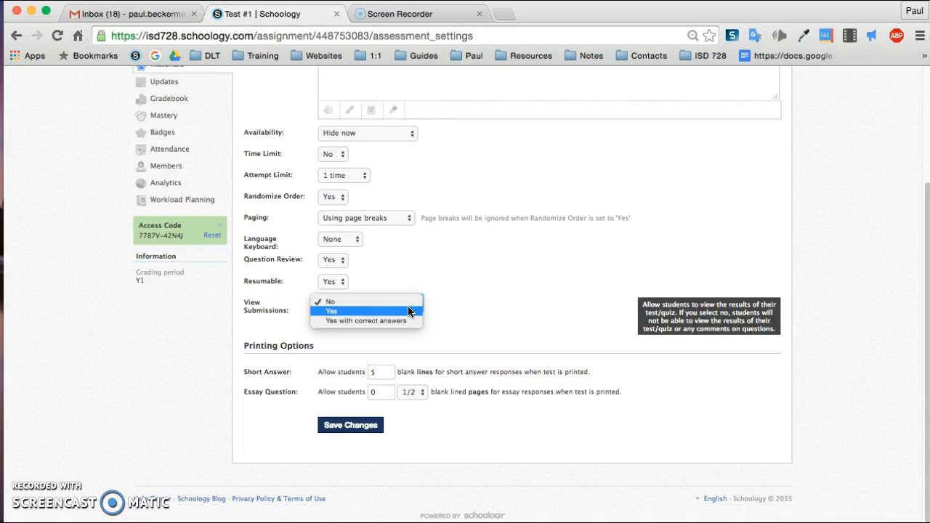
{"action": "left_click", "coordinate": [405, 322]}
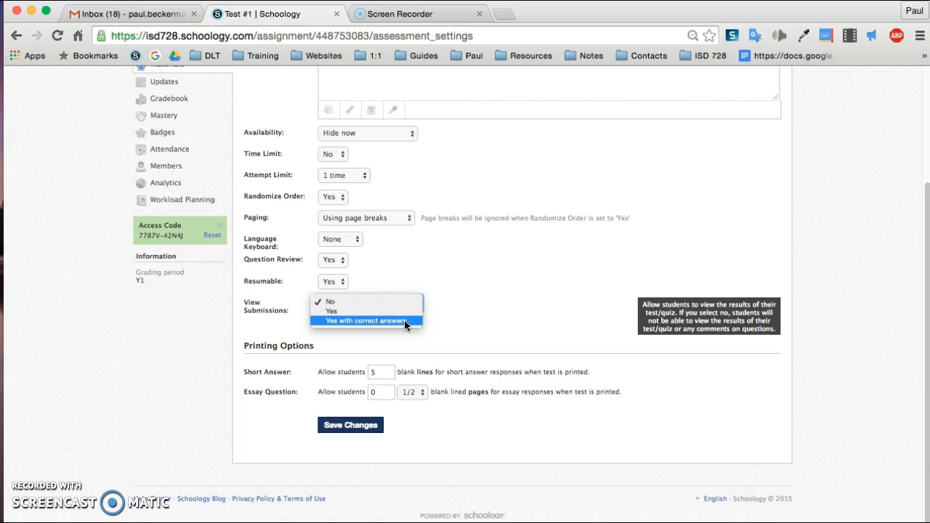
Choose Yes with correct answers for View Submissions and save the test settings
{"action": "left_click", "coordinate": [408, 322]}
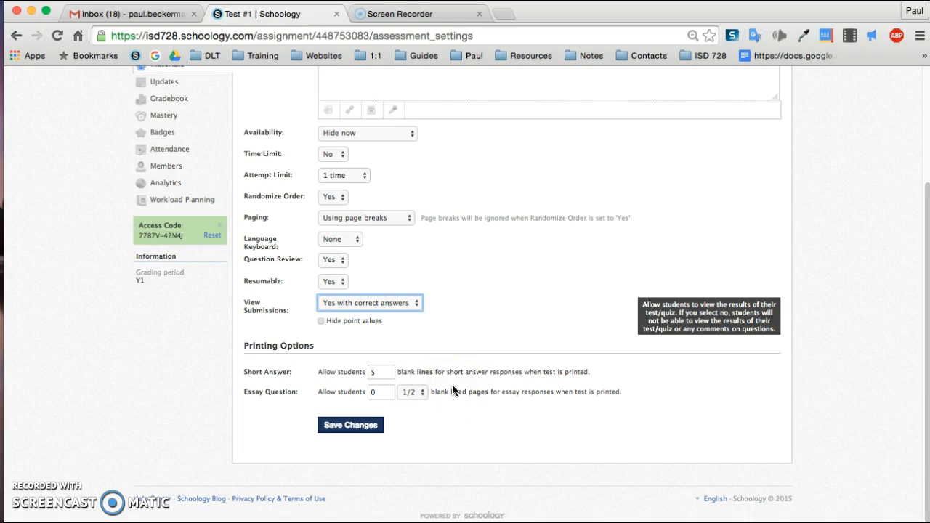
{"action": "scroll", "coordinate": [452, 392], "scroll_direction": "up", "scroll_amount": 5}
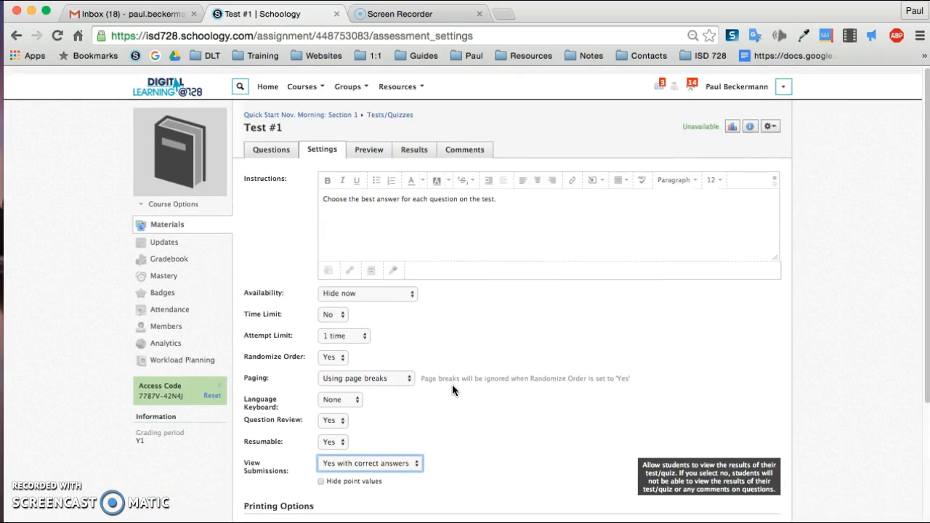
{"action": "left_click", "coordinate": [772, 118]}
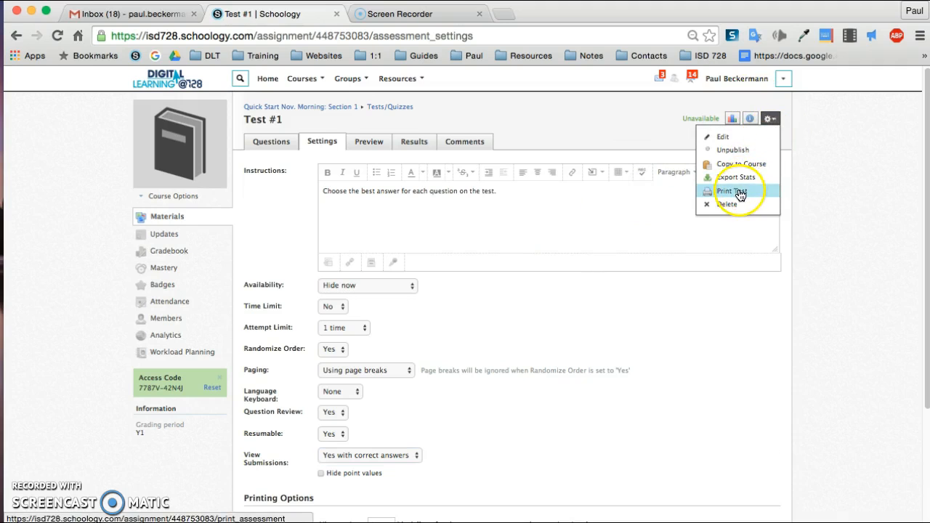
{"action": "left_click", "coordinate": [809, 186]}
{"action": "scroll", "coordinate": [699, 374], "scroll_direction": "down", "scroll_amount": 5}
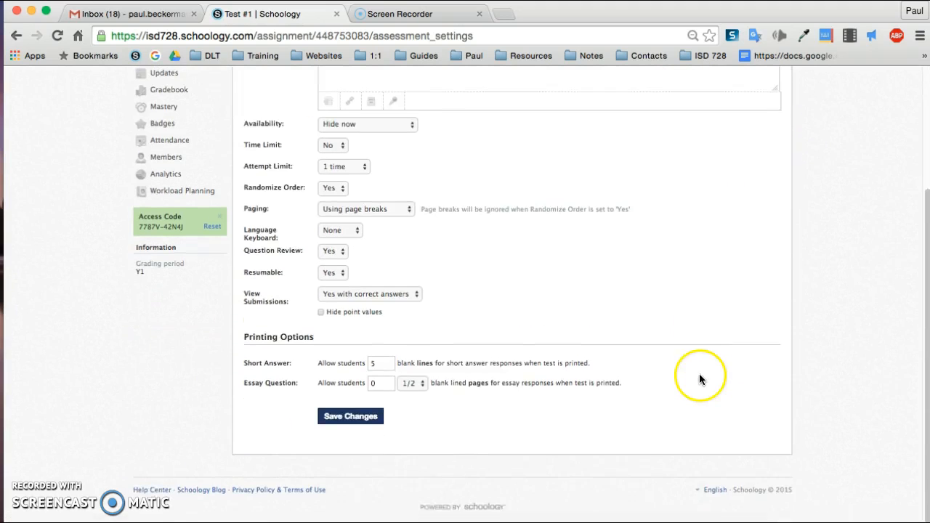
{"action": "left_click", "coordinate": [355, 427]}
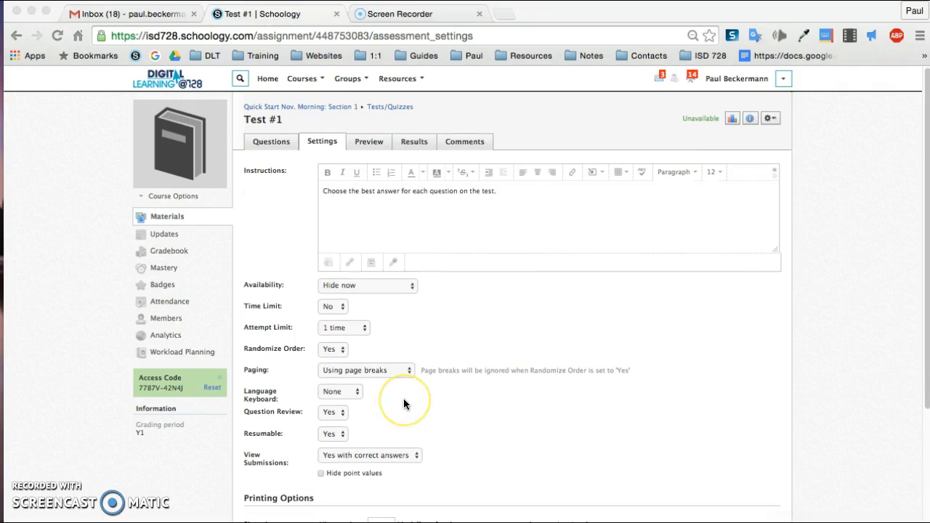
Set the test's availability to Available now
{"action": "left_click", "coordinate": [409, 287]}
{"action": "left_click", "coordinate": [409, 287]}
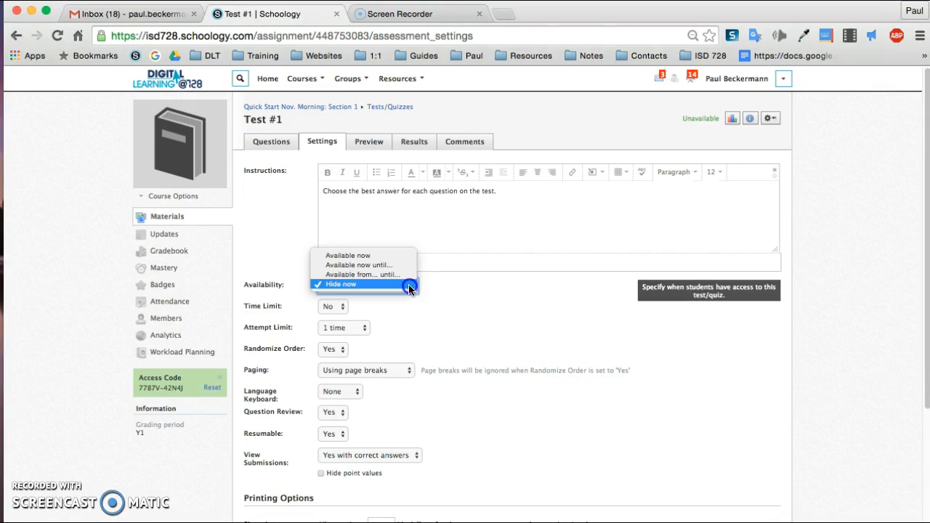
{"action": "left_click", "coordinate": [388, 254]}
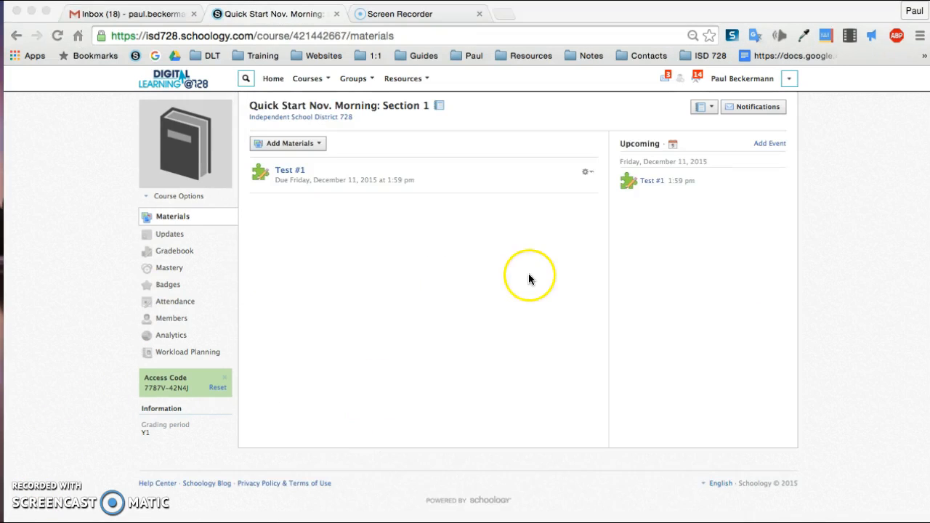
Open the test's edit dialog and customize availability separately for sections 4, 5 and 6
{"action": "left_click", "coordinate": [589, 174]}
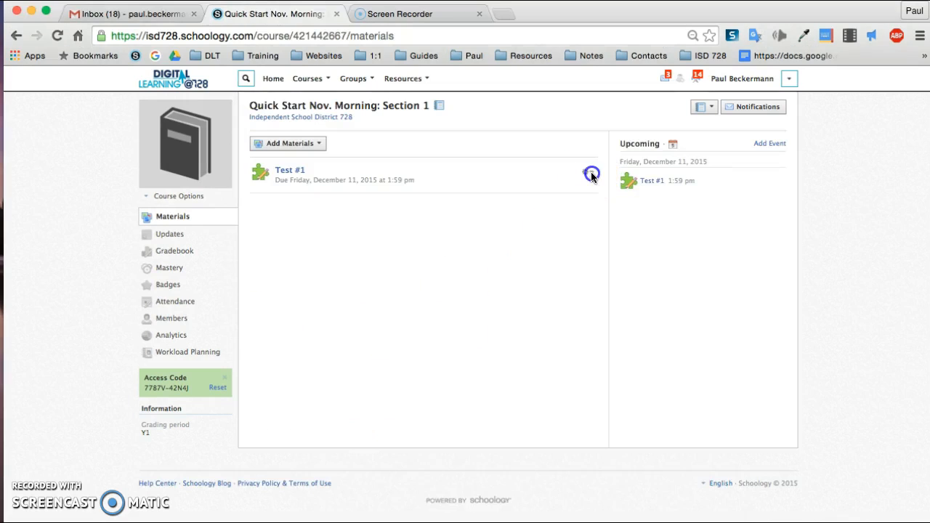
{"action": "left_click", "coordinate": [608, 191]}
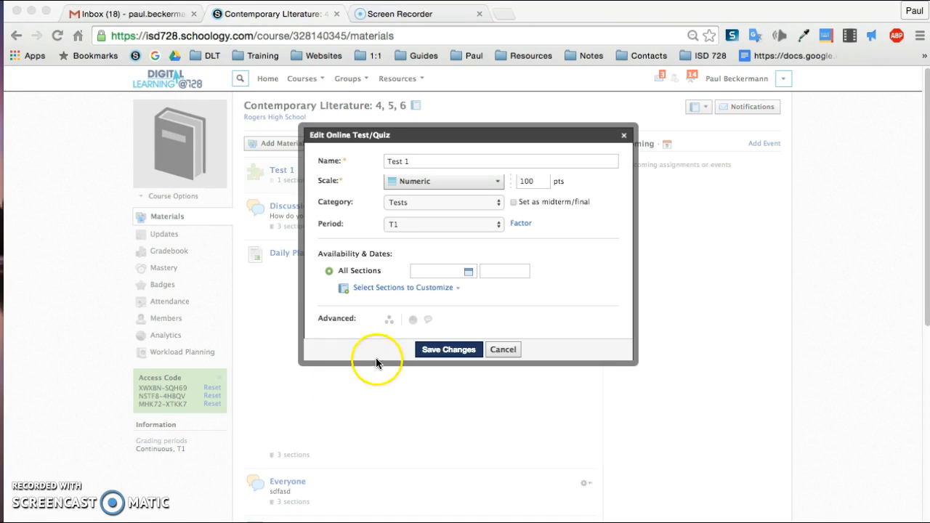
{"action": "left_click", "coordinate": [383, 288]}
{"action": "left_click", "coordinate": [356, 219]}
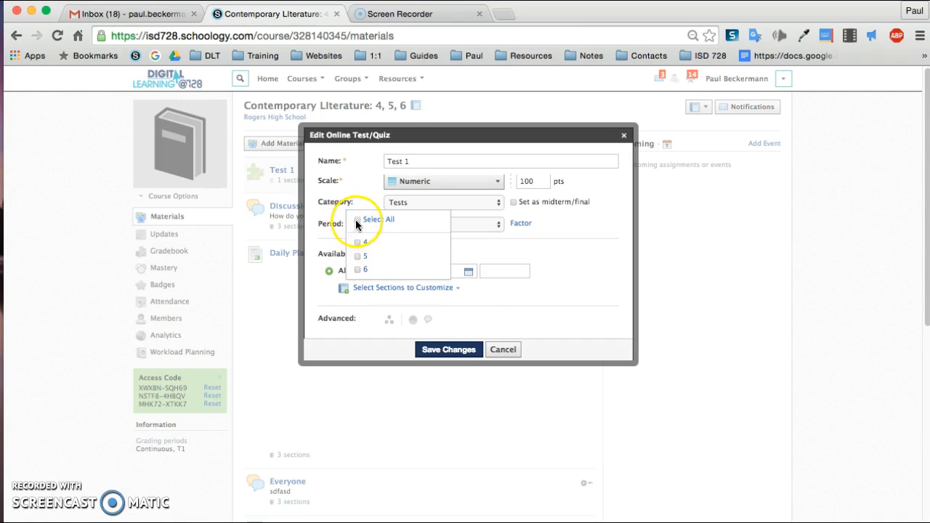
{"action": "left_click", "coordinate": [337, 267]}
{"action": "left_click", "coordinate": [311, 282]}
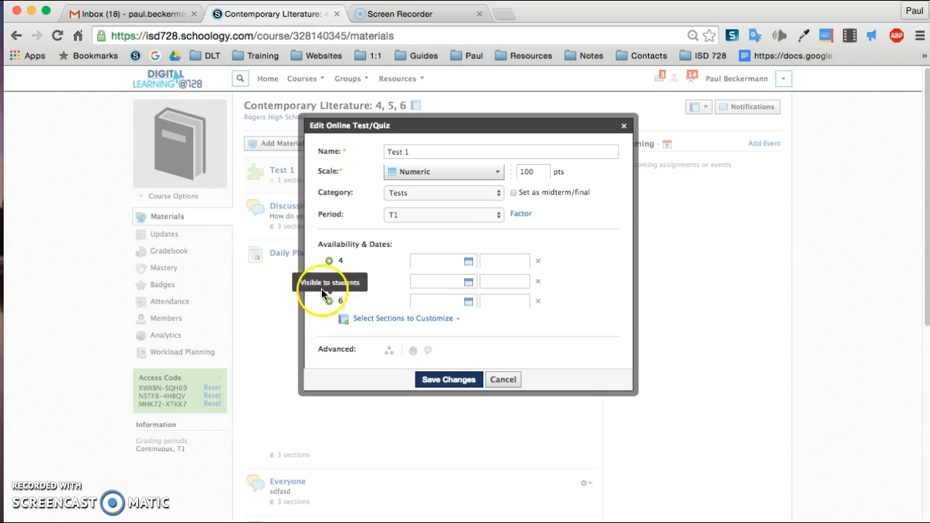
Toggle each section's visibility to students so sections 4, 5 and 6 are hidden, and save the changes
{"action": "left_click", "coordinate": [330, 282]}
{"action": "left_click", "coordinate": [330, 301]}
{"action": "left_click", "coordinate": [430, 385]}
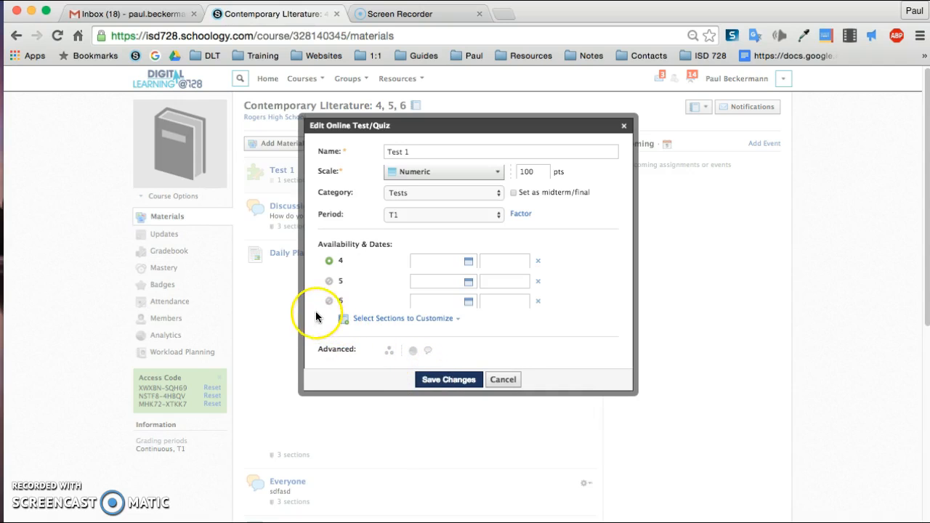
{"action": "left_click", "coordinate": [331, 264]}
{"action": "left_click", "coordinate": [330, 282]}
{"action": "left_click", "coordinate": [438, 381]}
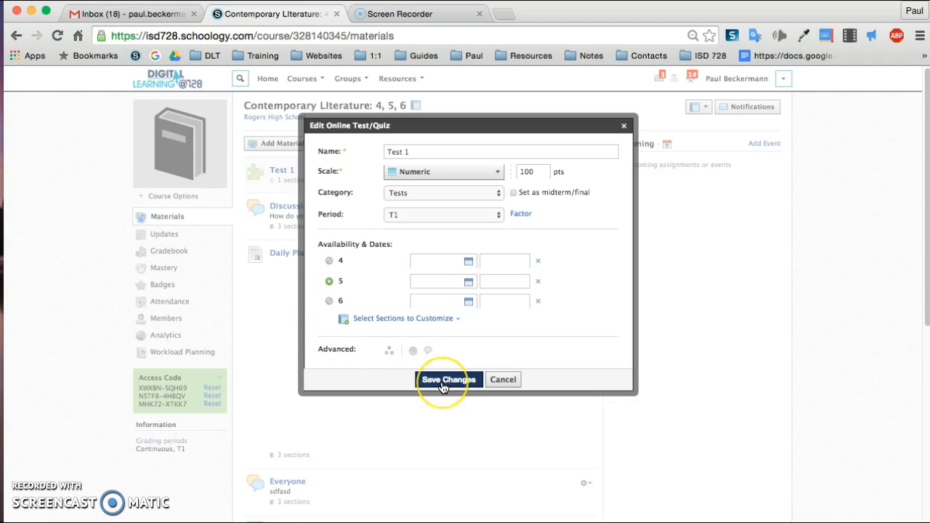
{"action": "left_click", "coordinate": [331, 301]}
{"action": "left_click", "coordinate": [439, 383]}
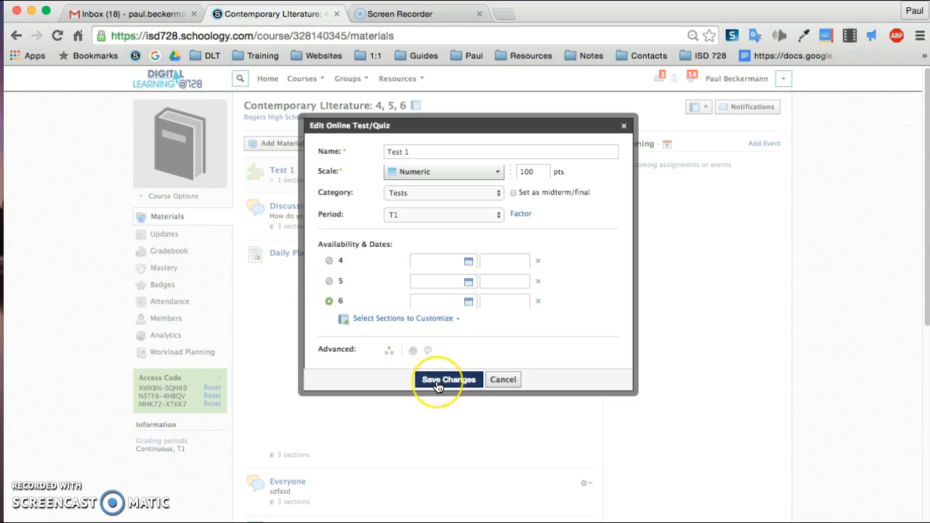
{"action": "left_click", "coordinate": [331, 301]}
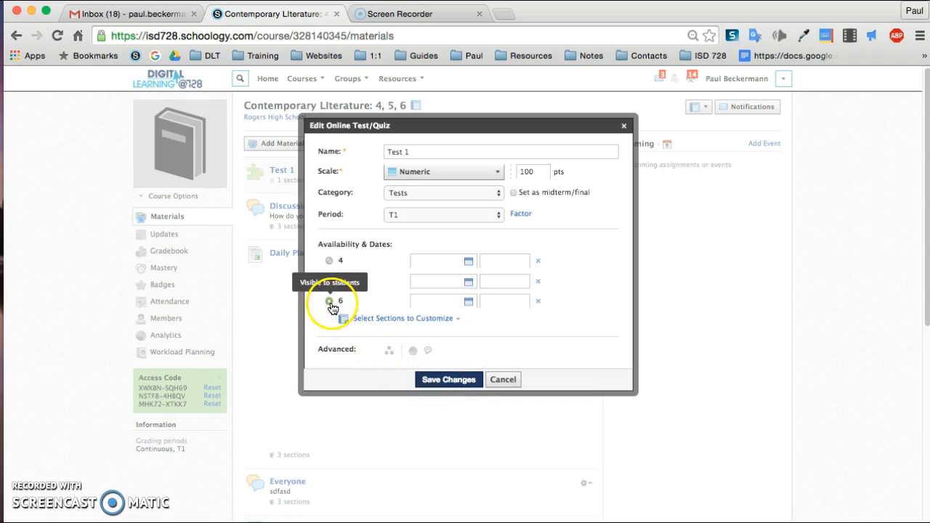
{"action": "left_click", "coordinate": [432, 357]}
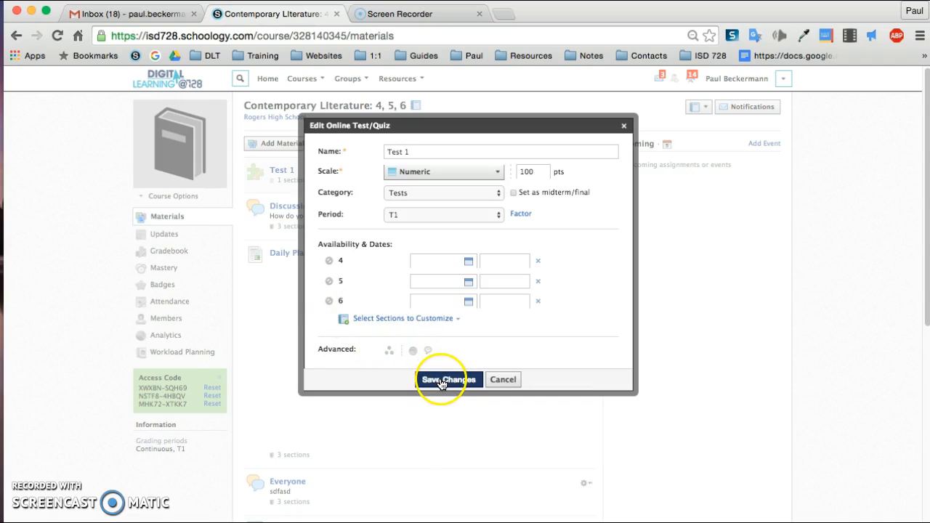
{"action": "left_click", "coordinate": [442, 380]}
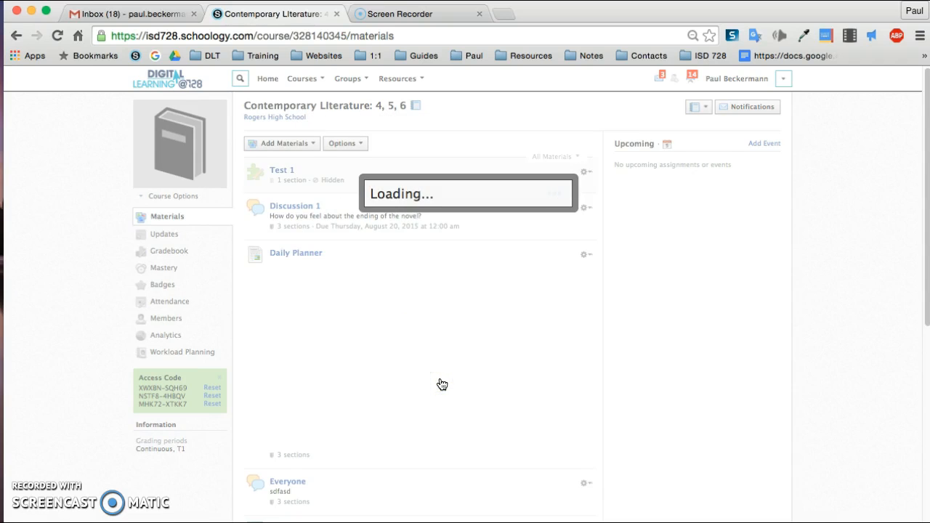